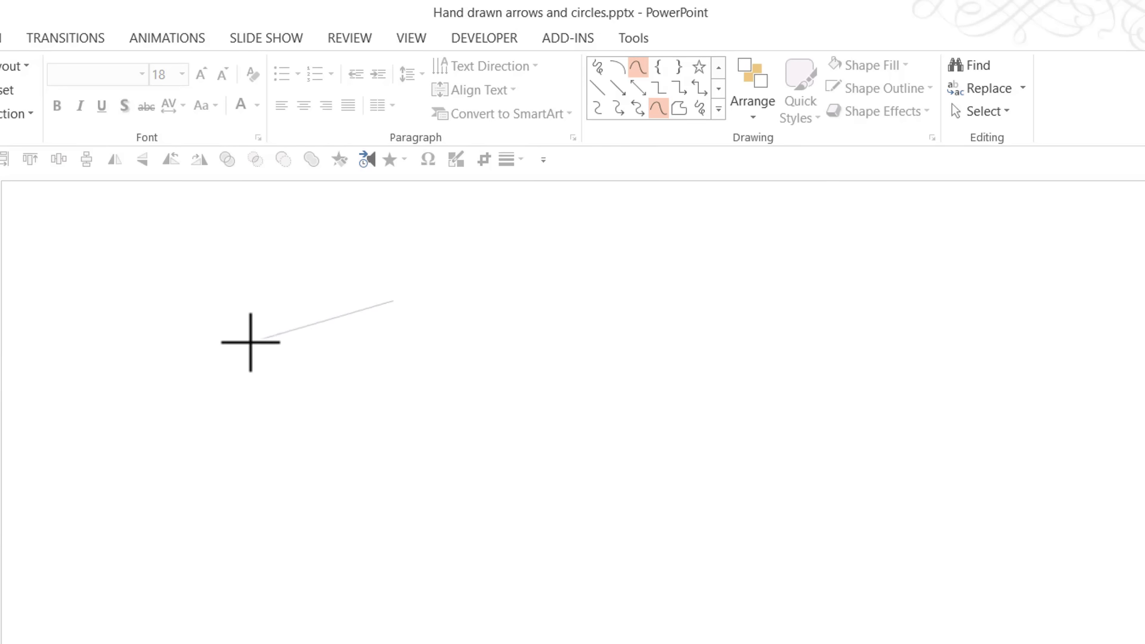
# Draw a flat, hand-drawn style oval with the Curve tool, overlapping its start and end near the upper edge.
pyautogui.click(251, 342)
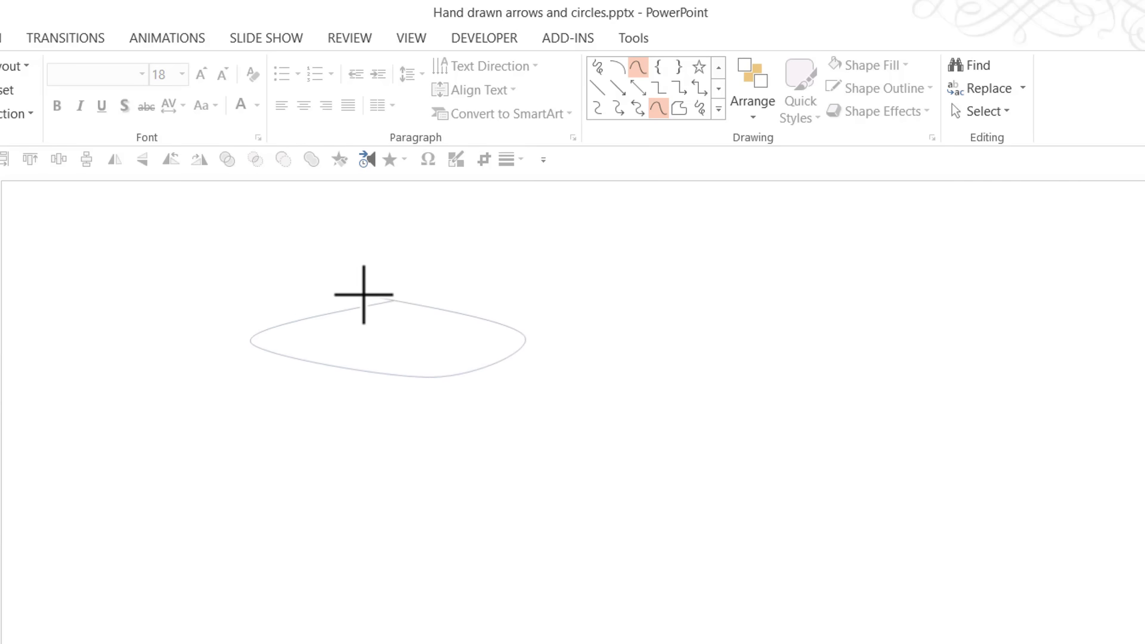
pyautogui.doubleClick(359, 293)
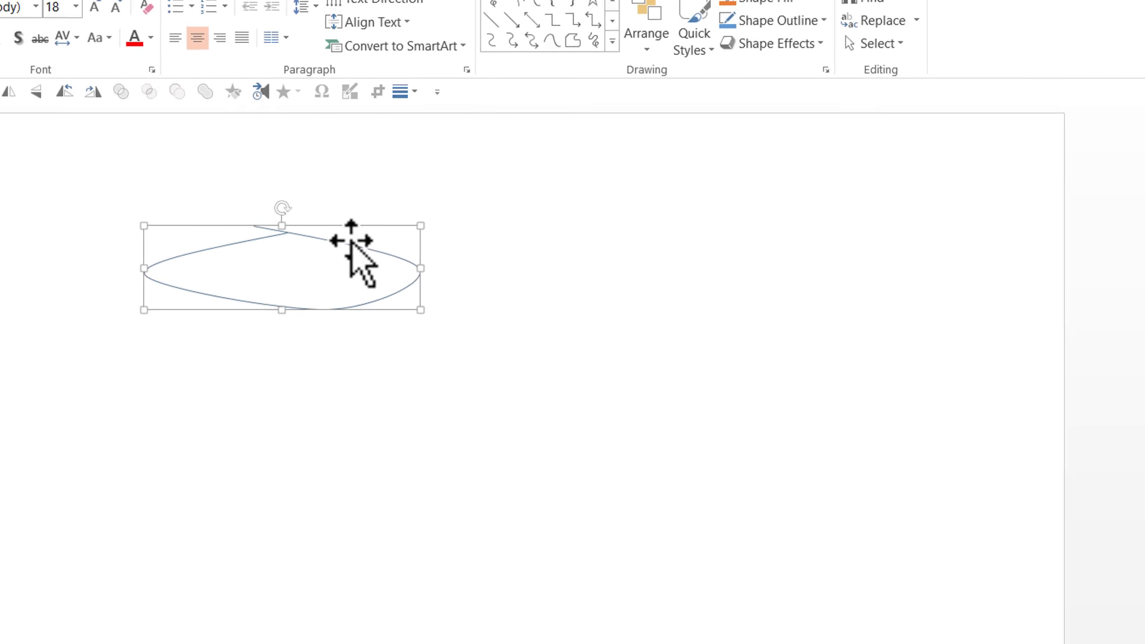
# Set the oval's line width to 5 pt in its shape formatting options.
pyautogui.rightClick(457, 308)
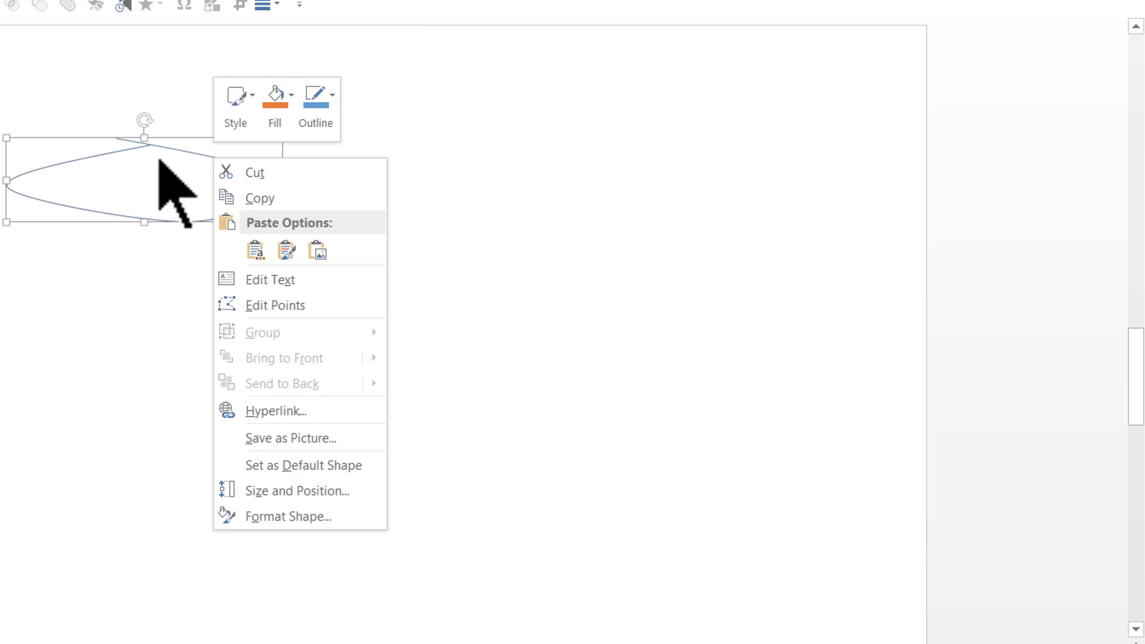
pyautogui.click(289, 516)
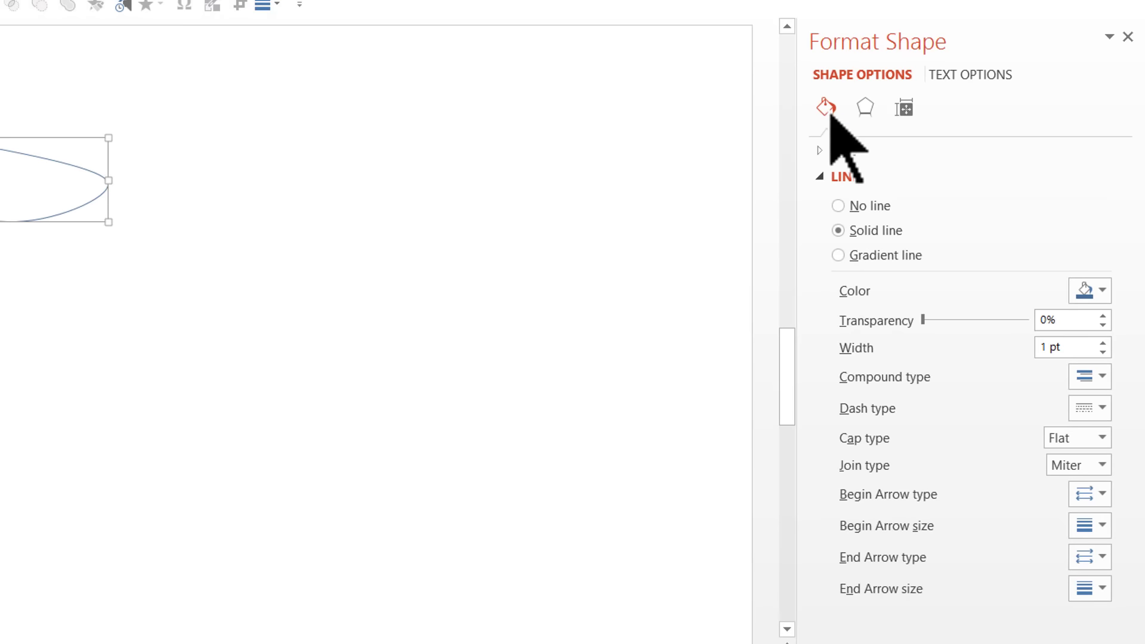
pyautogui.click(1068, 346)
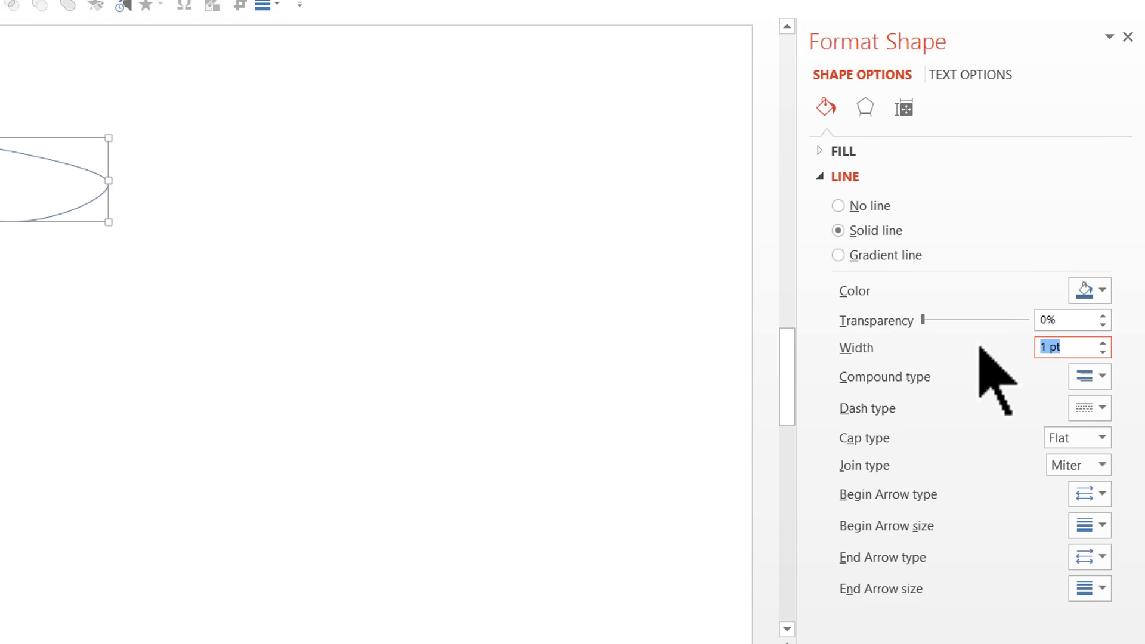
pyautogui.write('5')
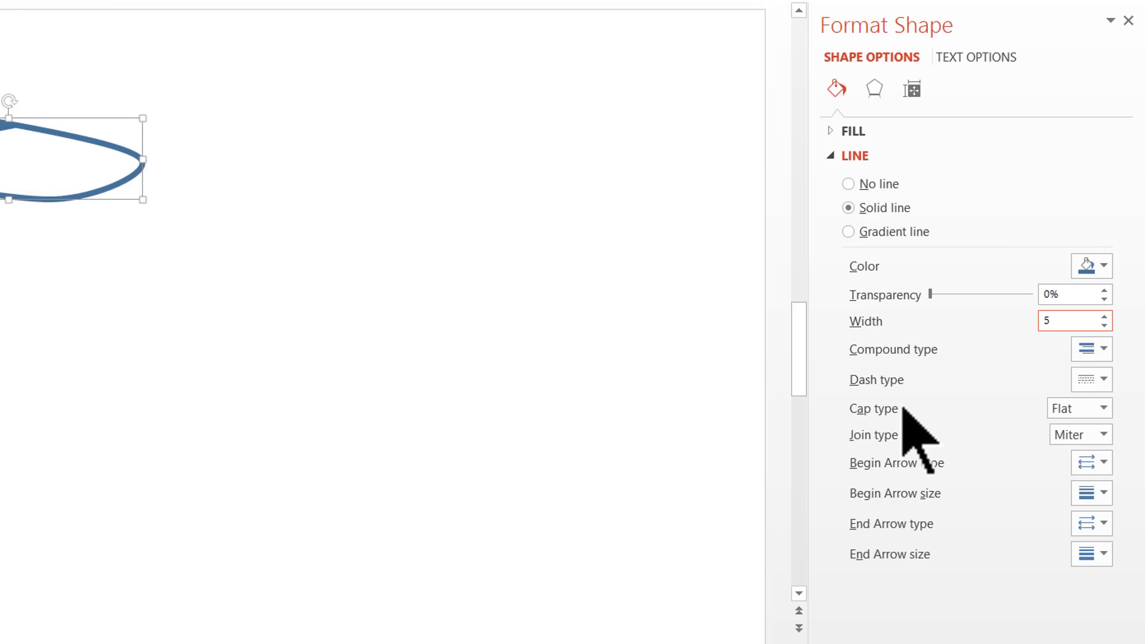
# Set both the cap type and the join type of the oval's line to Round.
pyautogui.click(1078, 412)
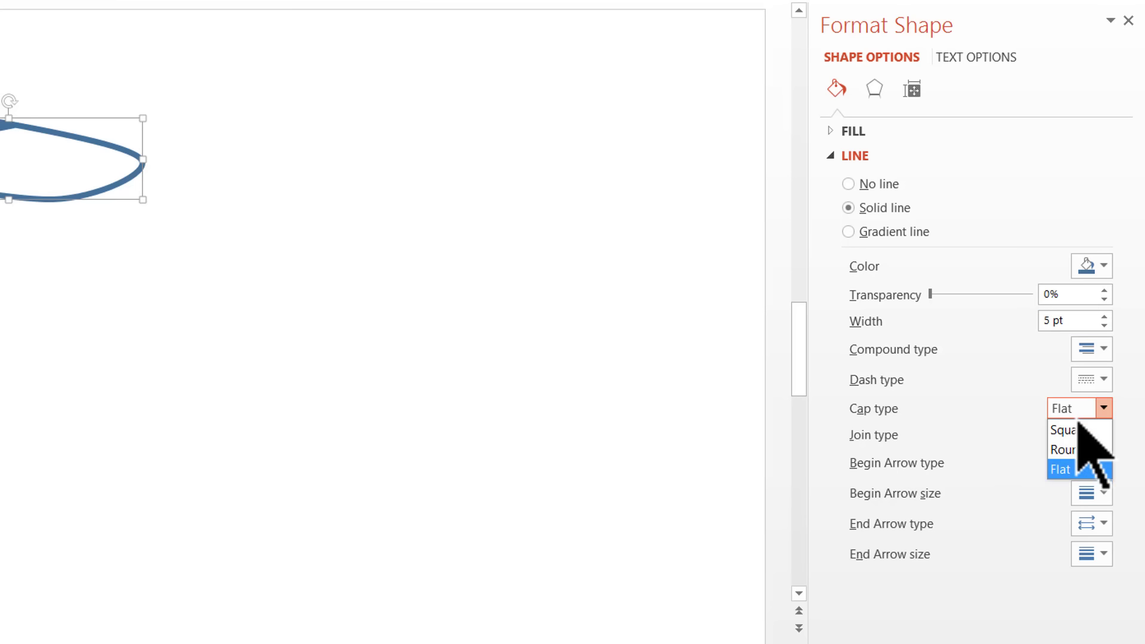
pyautogui.click(1074, 451)
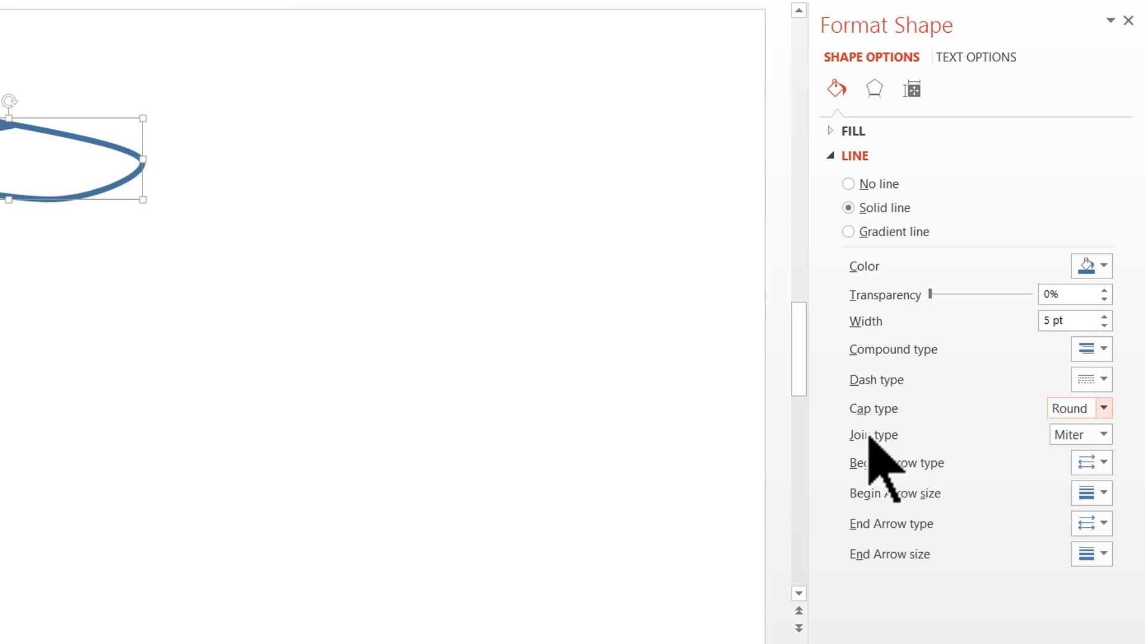
pyautogui.click(1084, 438)
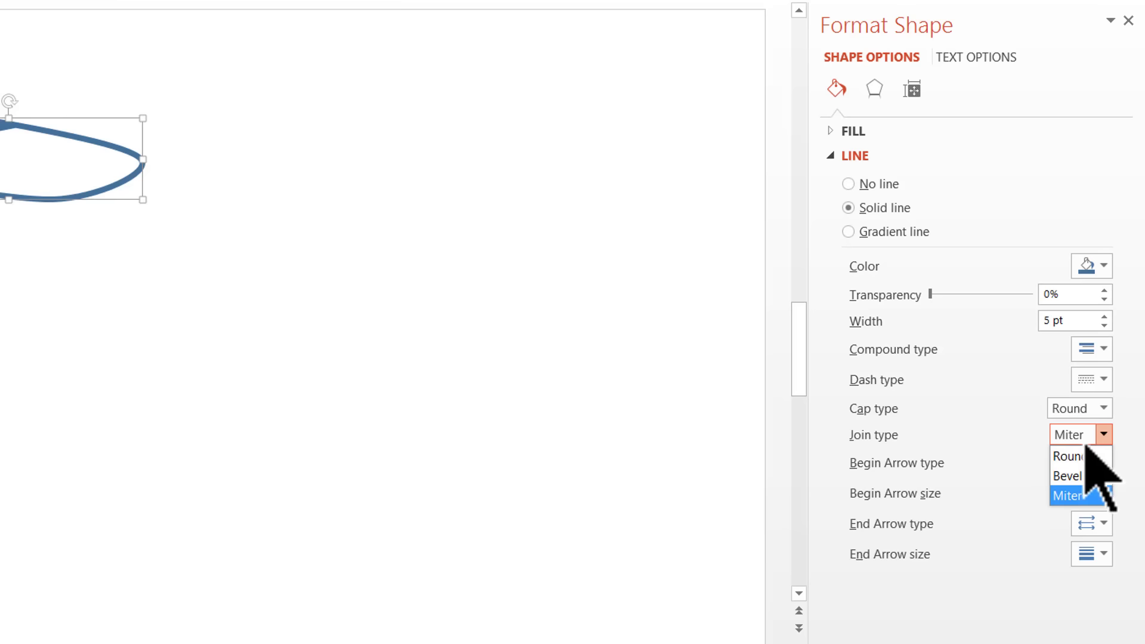
pyautogui.click(1087, 458)
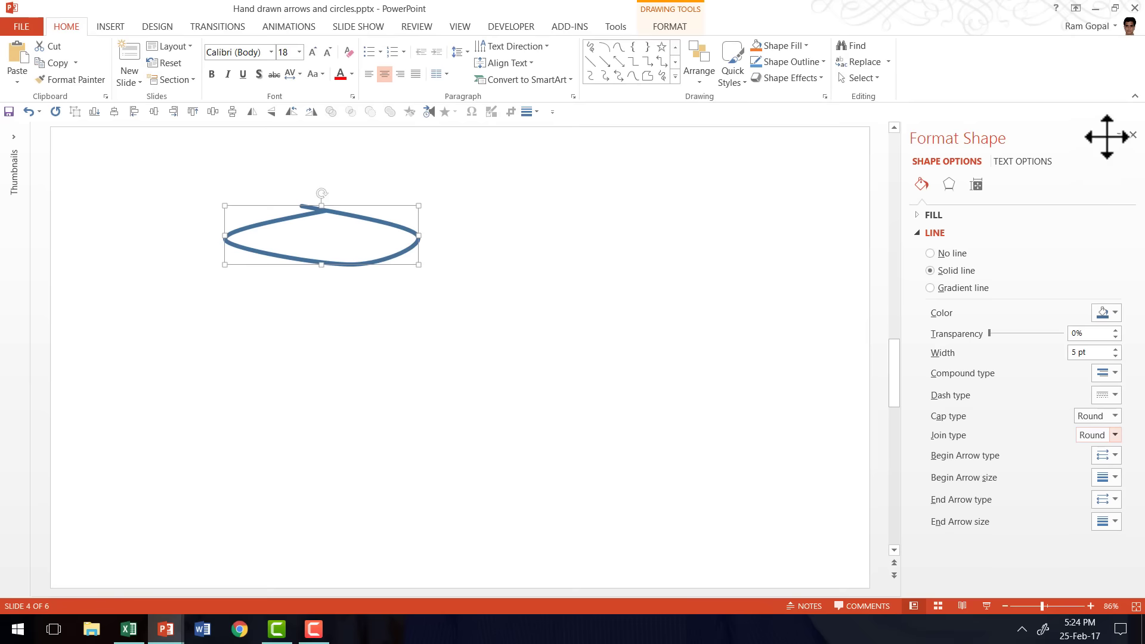
pyautogui.click(1133, 135)
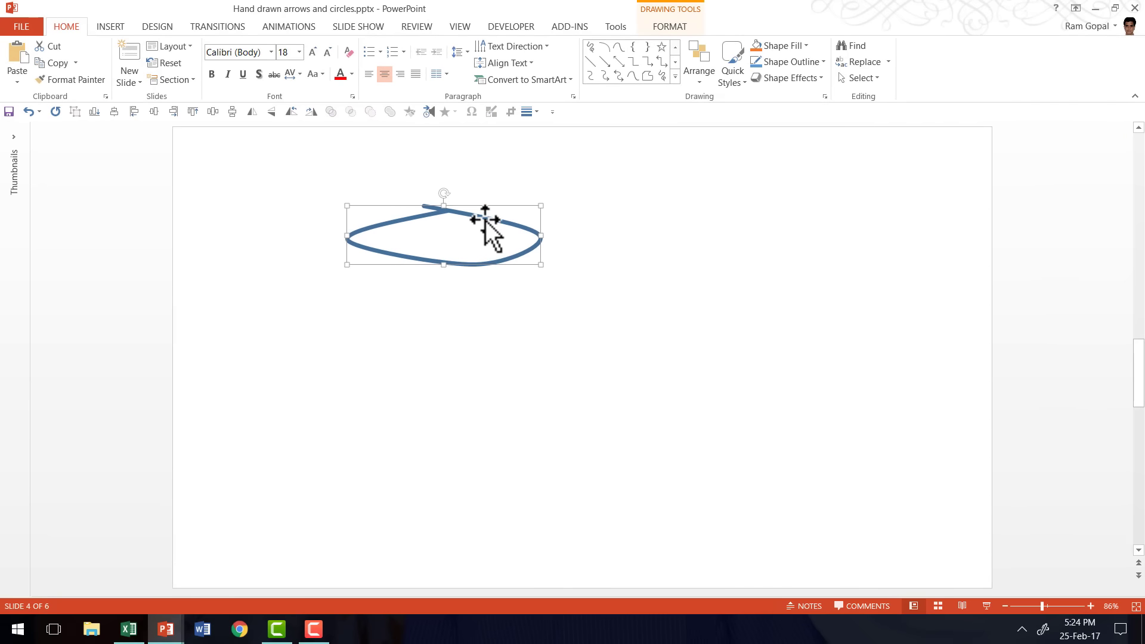
# Move the oval toward the slide's centre and edit its points to round its shape and extend one end past the crossing.
pyautogui.moveTo(485, 220); pyautogui.dragTo(574, 311)
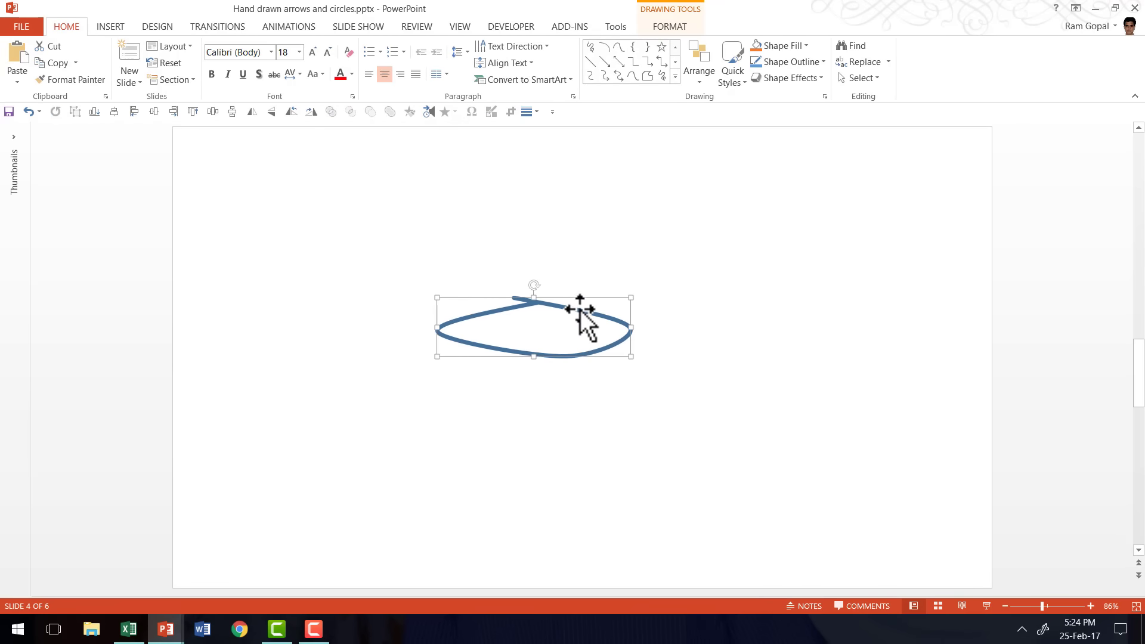
pyautogui.rightClick(582, 310)
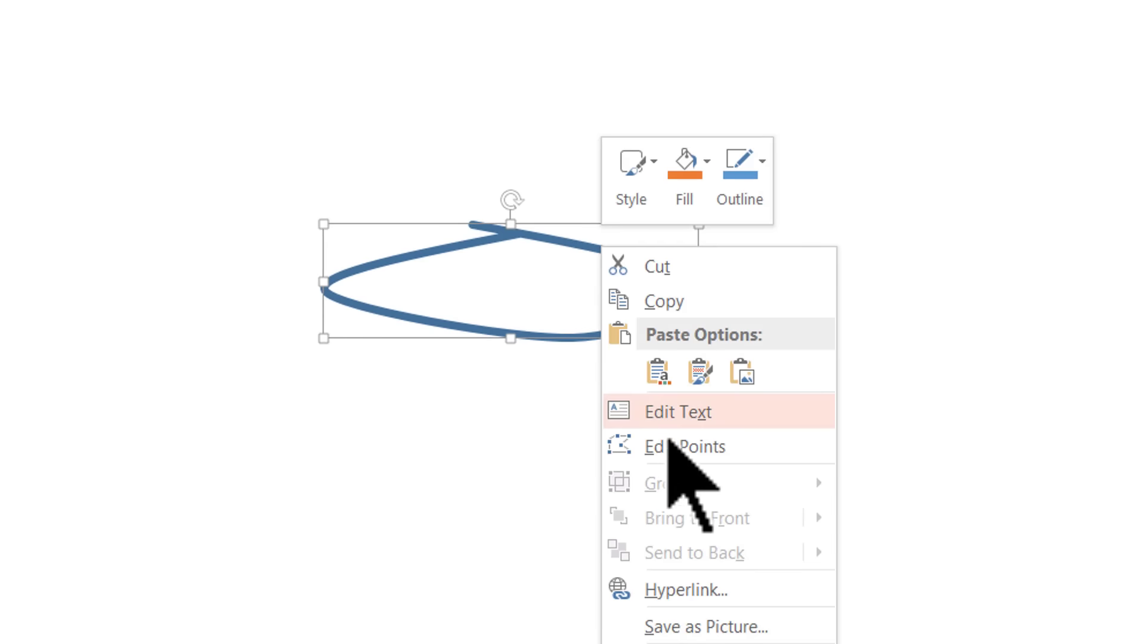
pyautogui.click(674, 447)
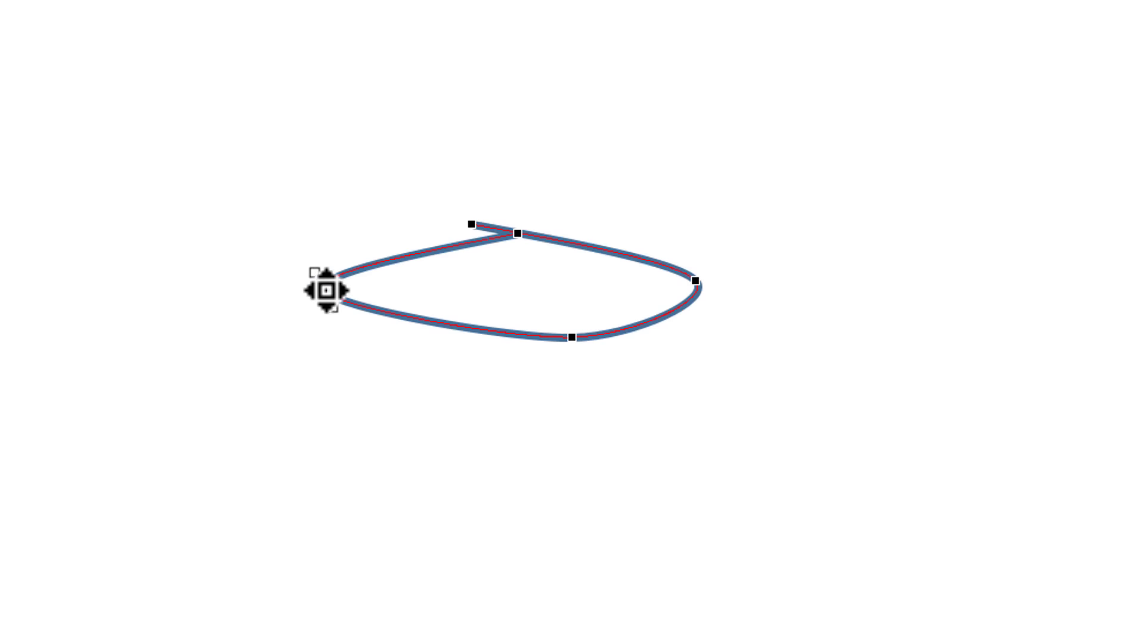
pyautogui.click(324, 290)
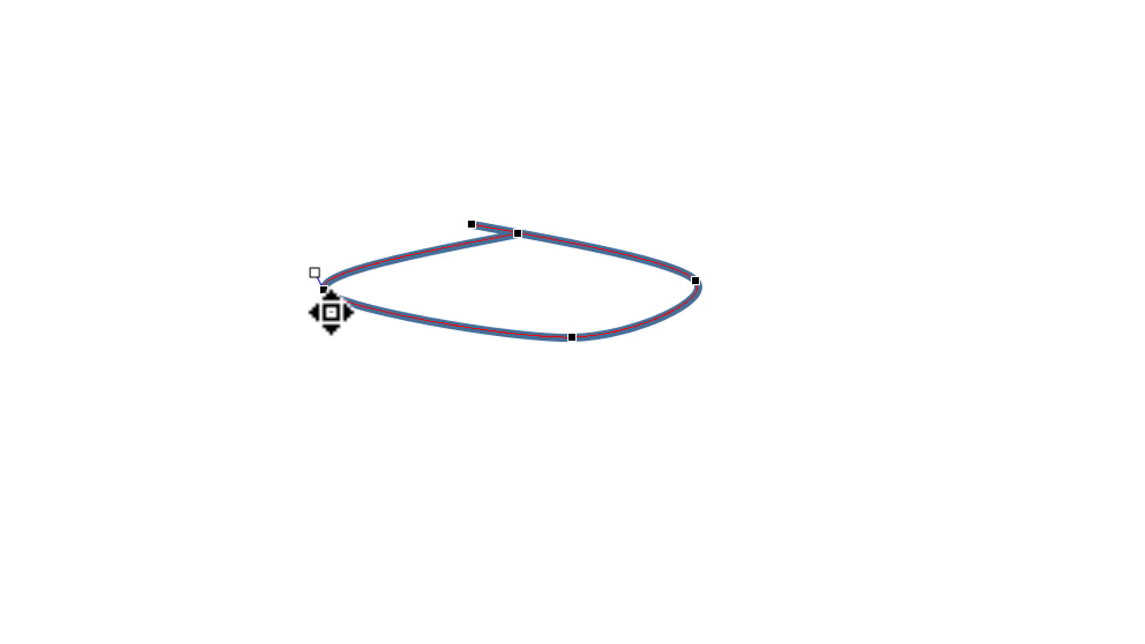
pyautogui.moveTo(332, 312); pyautogui.dragTo(345, 346)
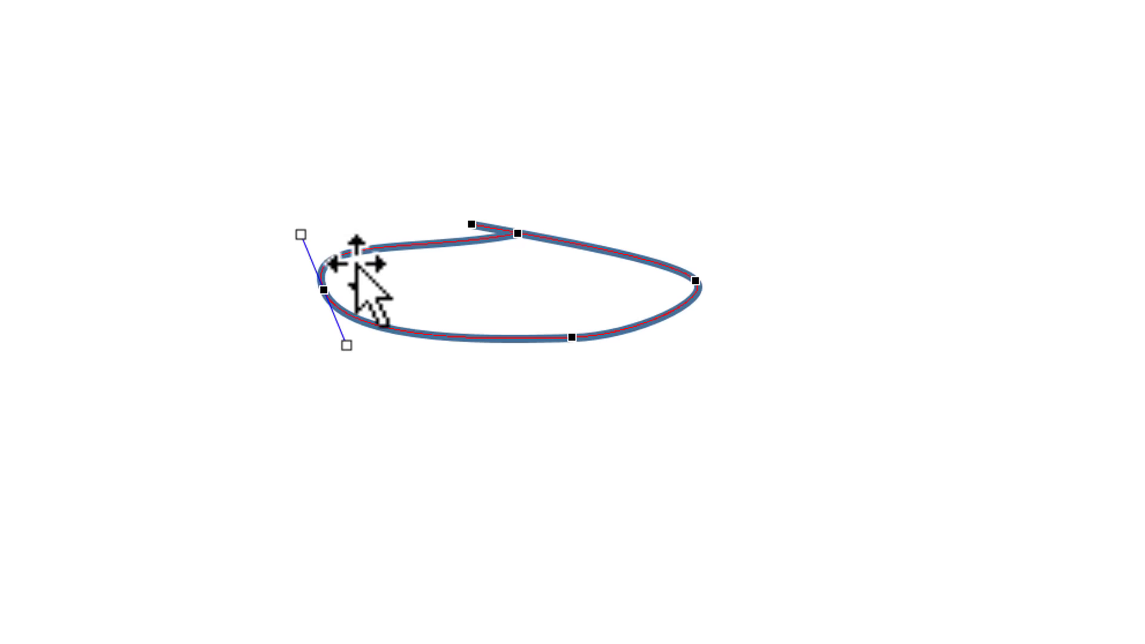
pyautogui.click(519, 236)
pyautogui.moveTo(519, 231); pyautogui.dragTo(588, 216)
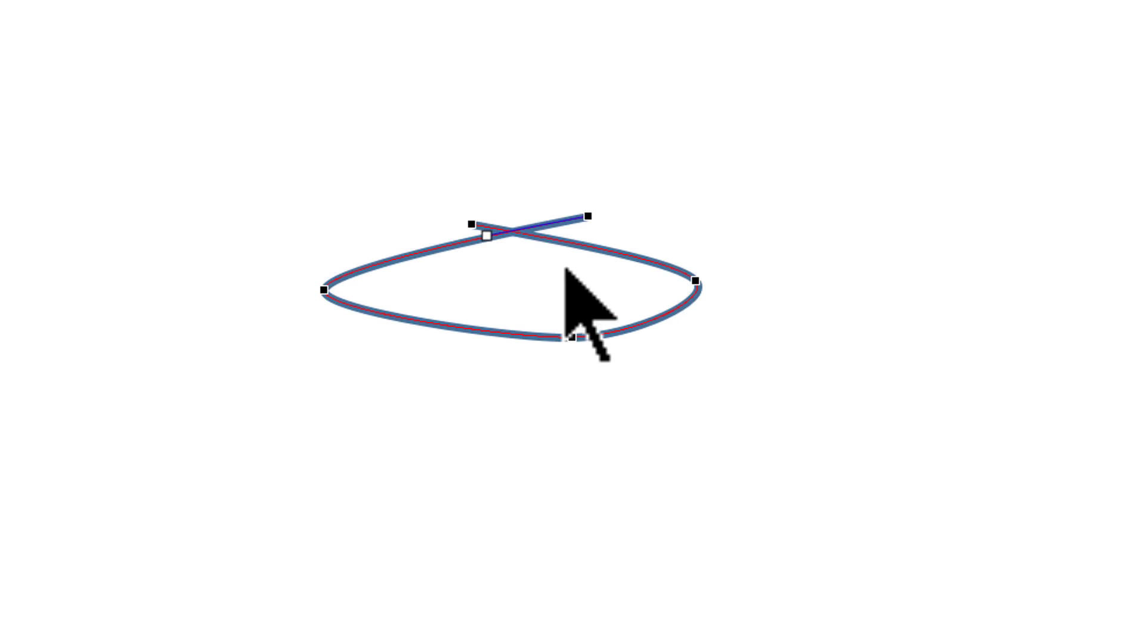
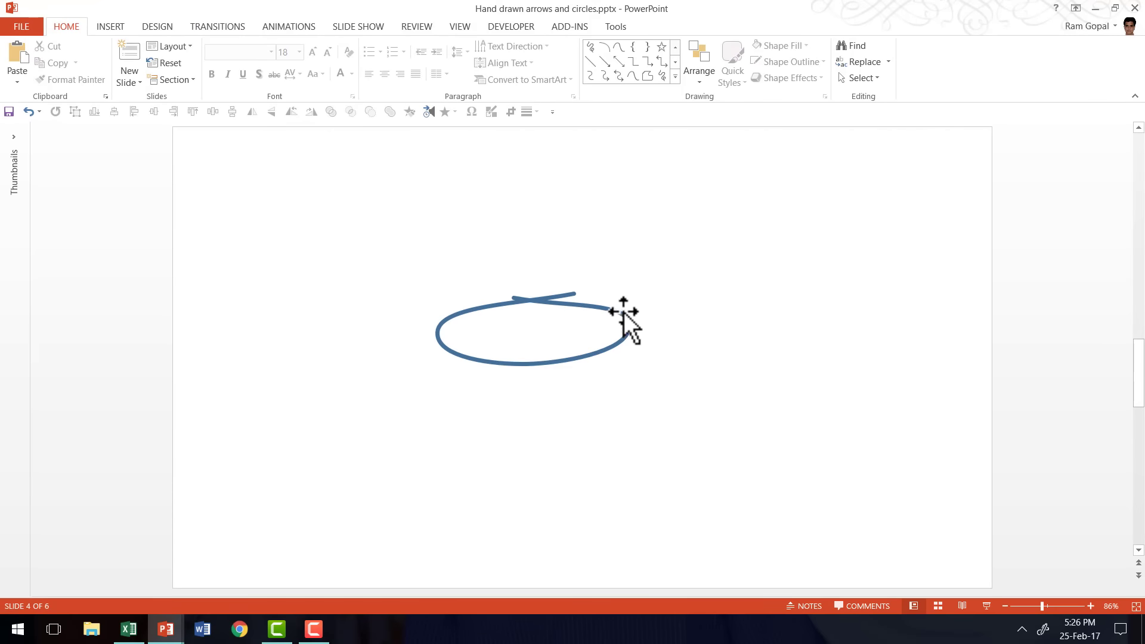
# Change the oval's outline to the standard dark red color.
pyautogui.click(799, 63)
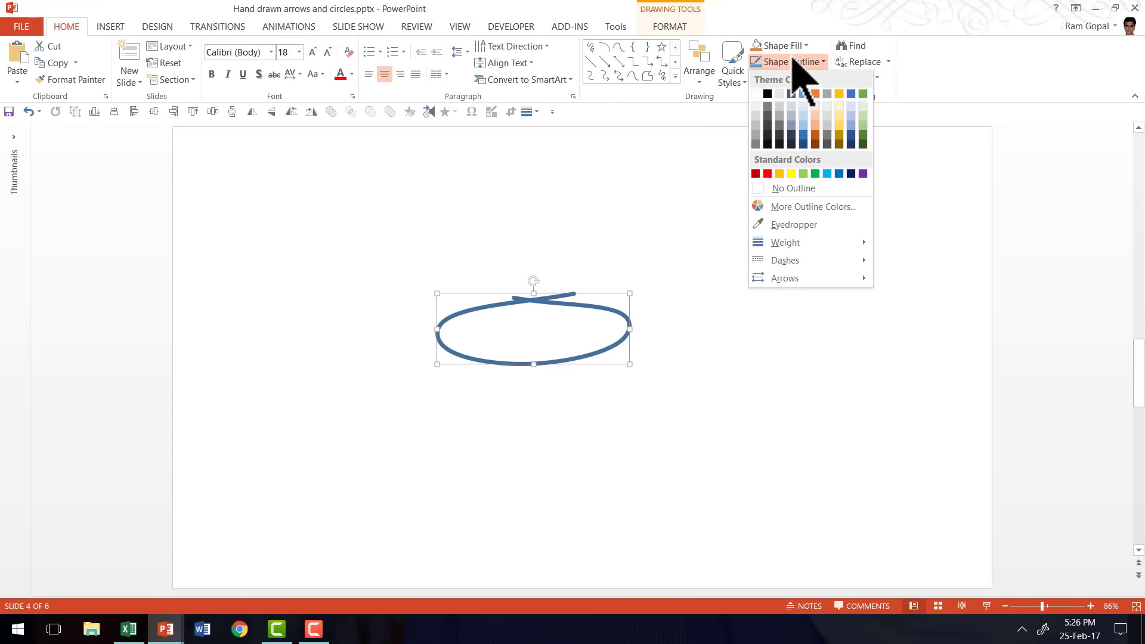
pyautogui.click(755, 173)
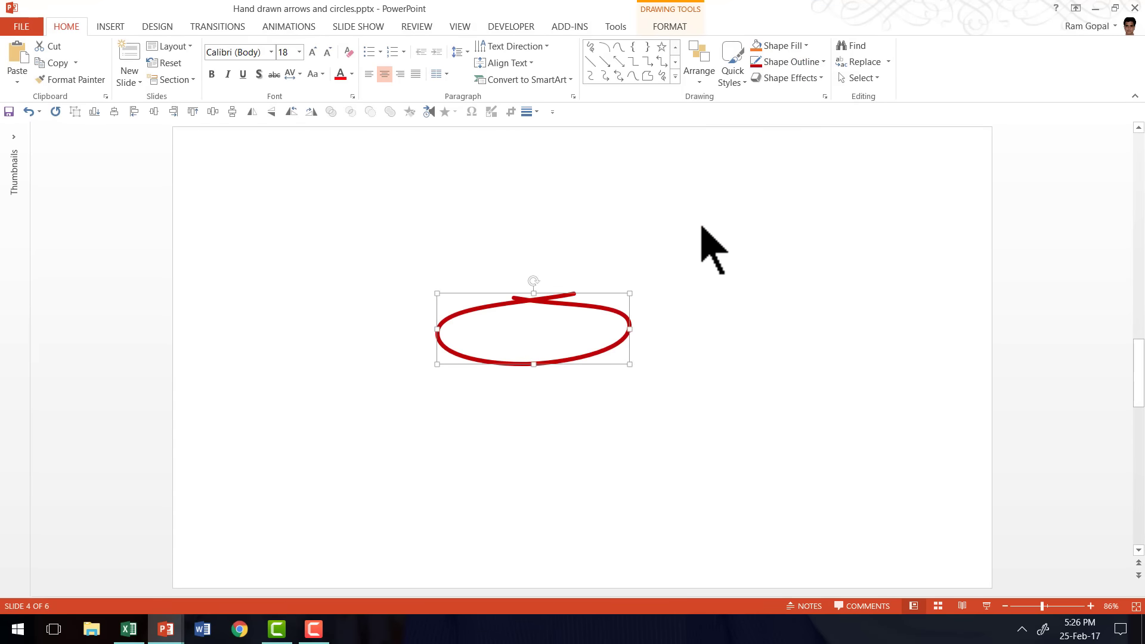
# Copy the red oval and paste the copy onto the slide as a picture.
pyautogui.rightClick(588, 306)
pyautogui.click(620, 332)
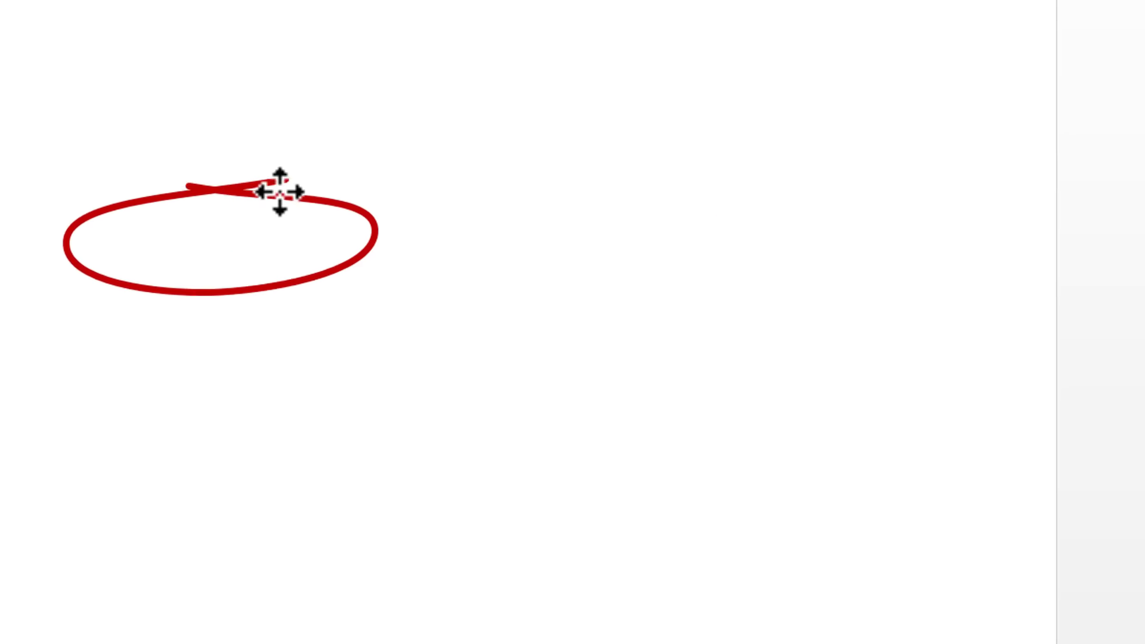
pyautogui.rightClick(421, 119)
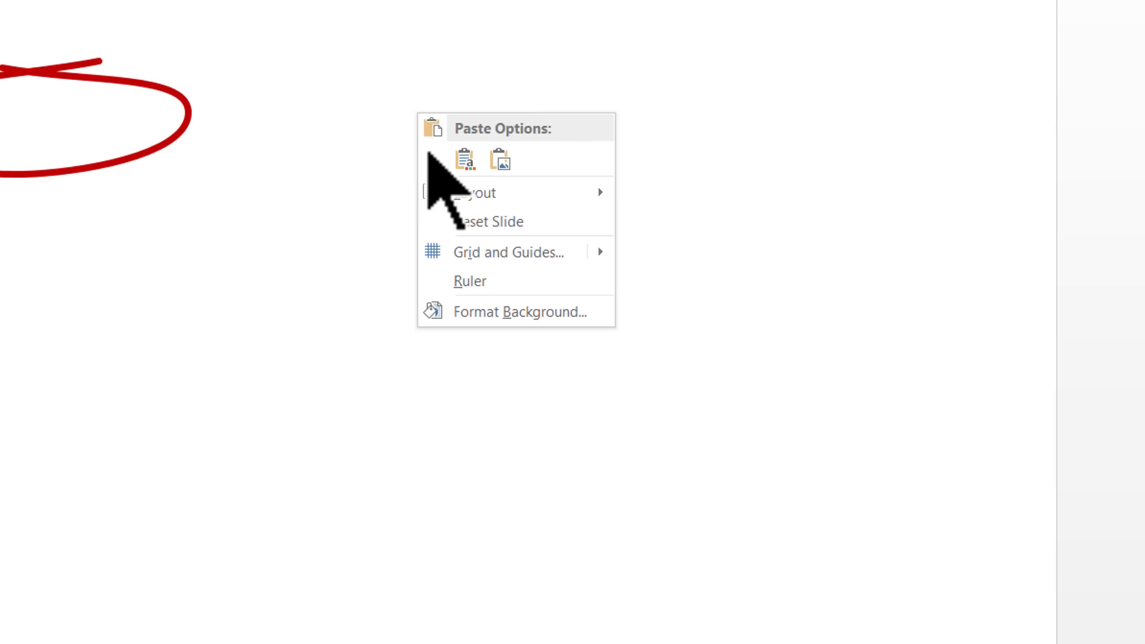
pyautogui.click(504, 160)
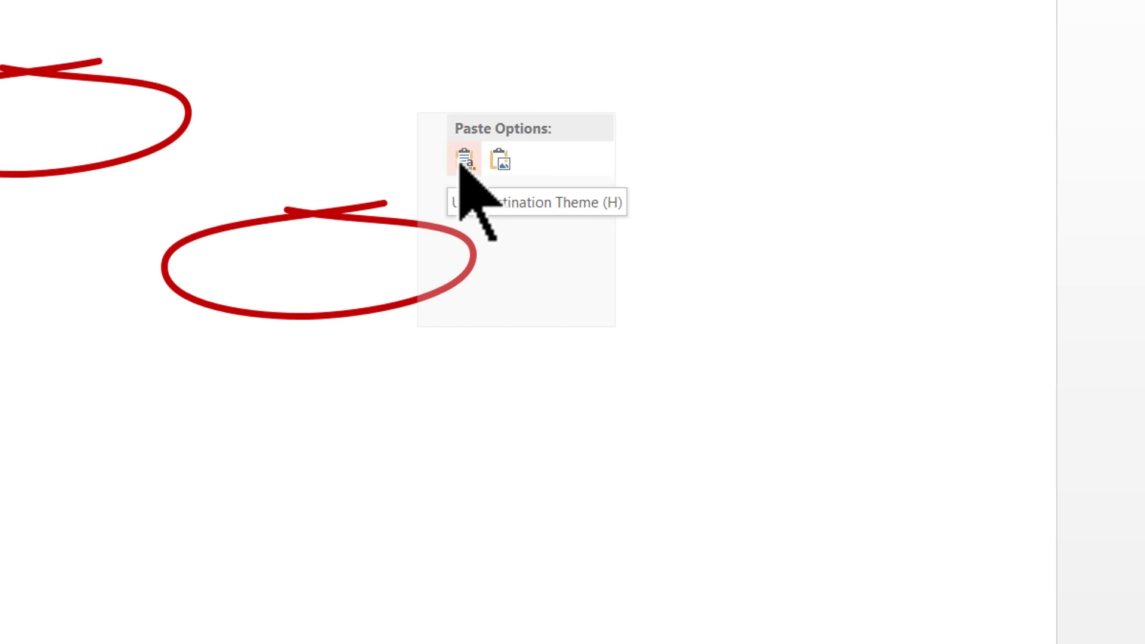
pyautogui.click(501, 159)
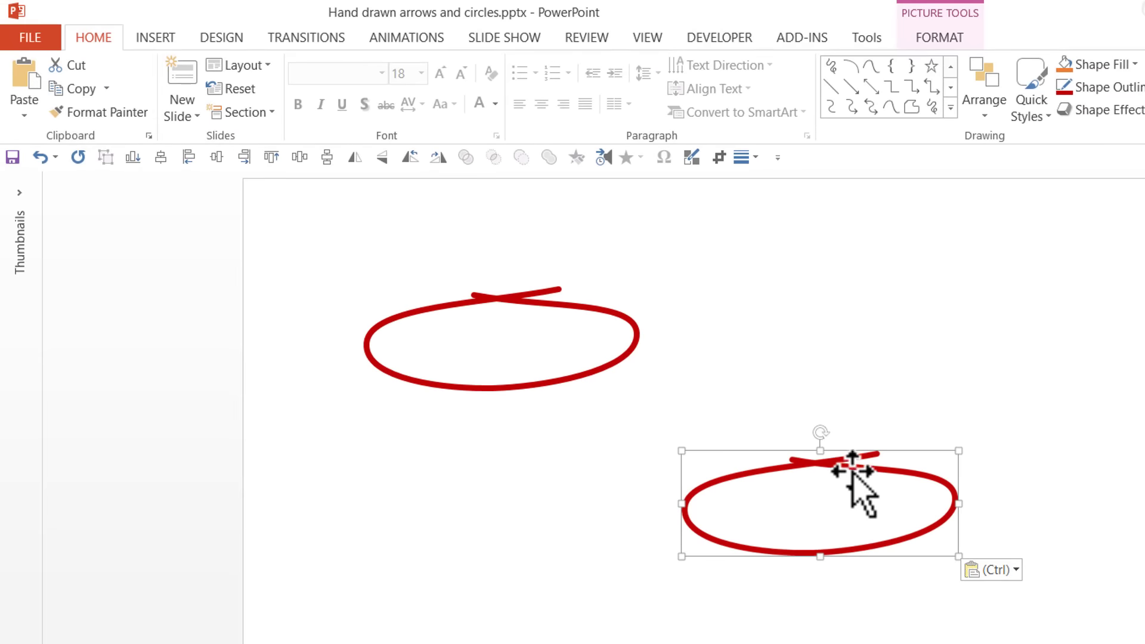
# Apply the Pencil Sketch artistic effect to the pasted oval picture and move it up beside the red oval.
pyautogui.click(948, 37)
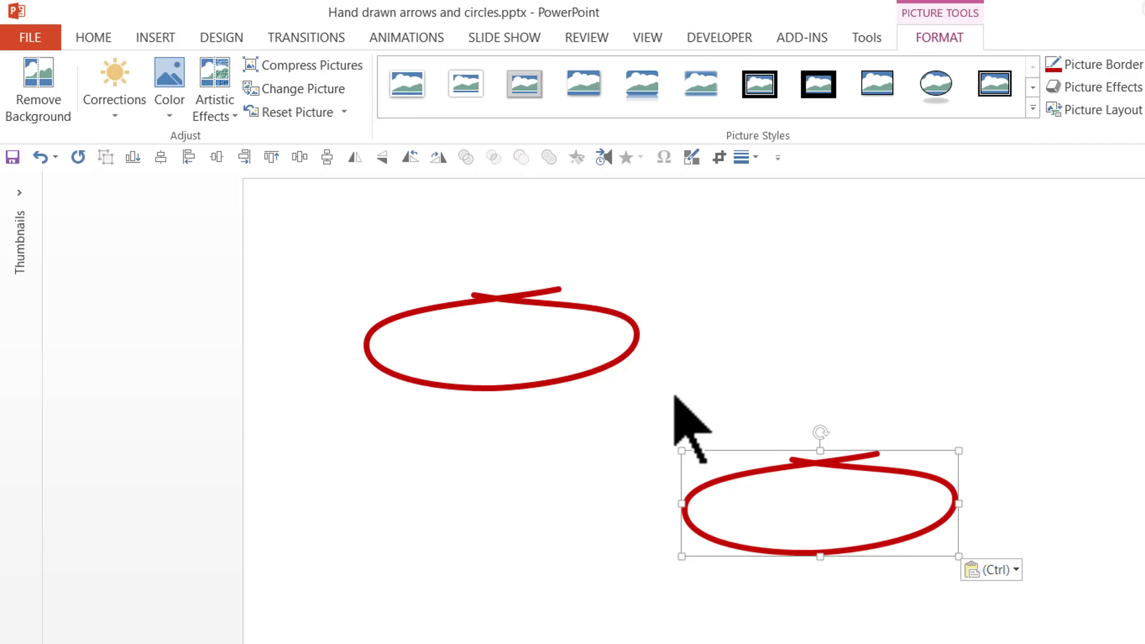
pyautogui.click(213, 113)
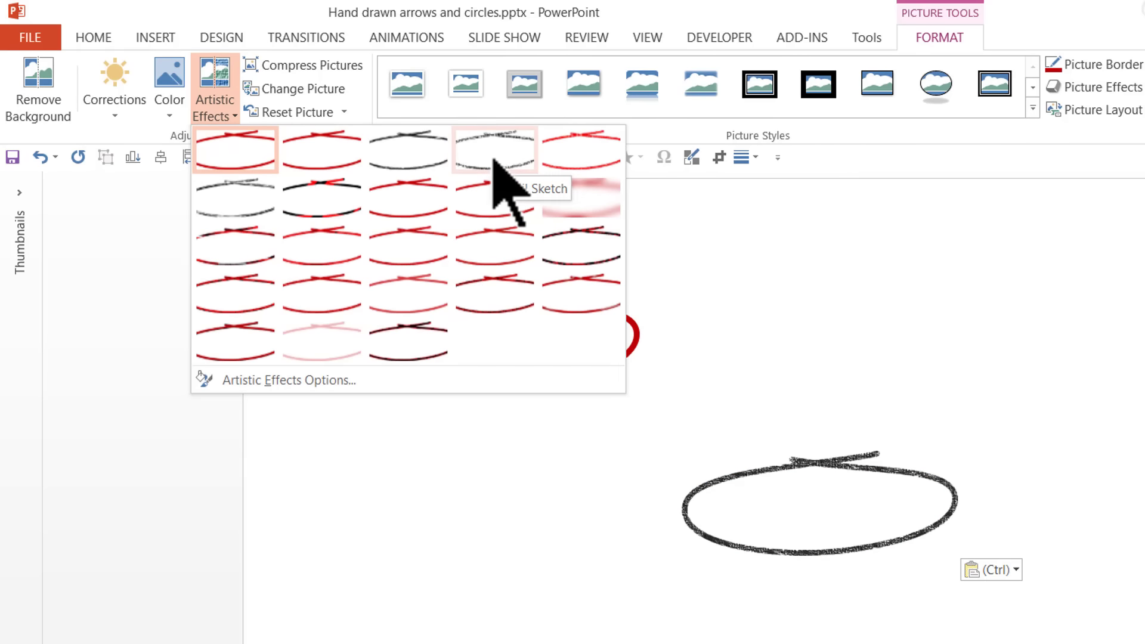
pyautogui.click(493, 161)
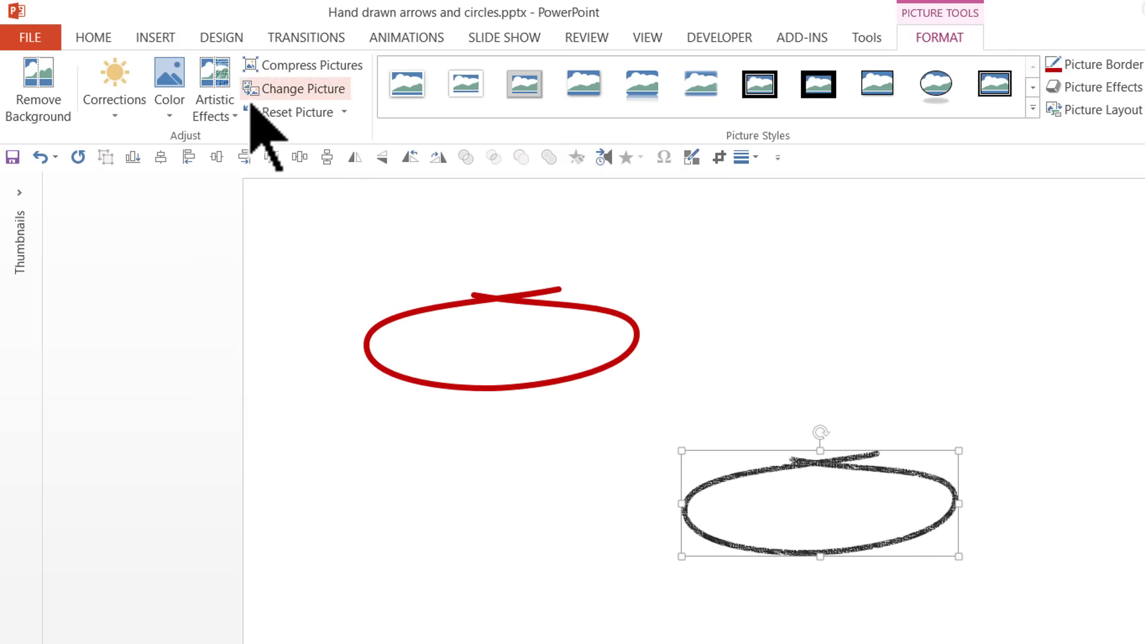
pyautogui.click(213, 108)
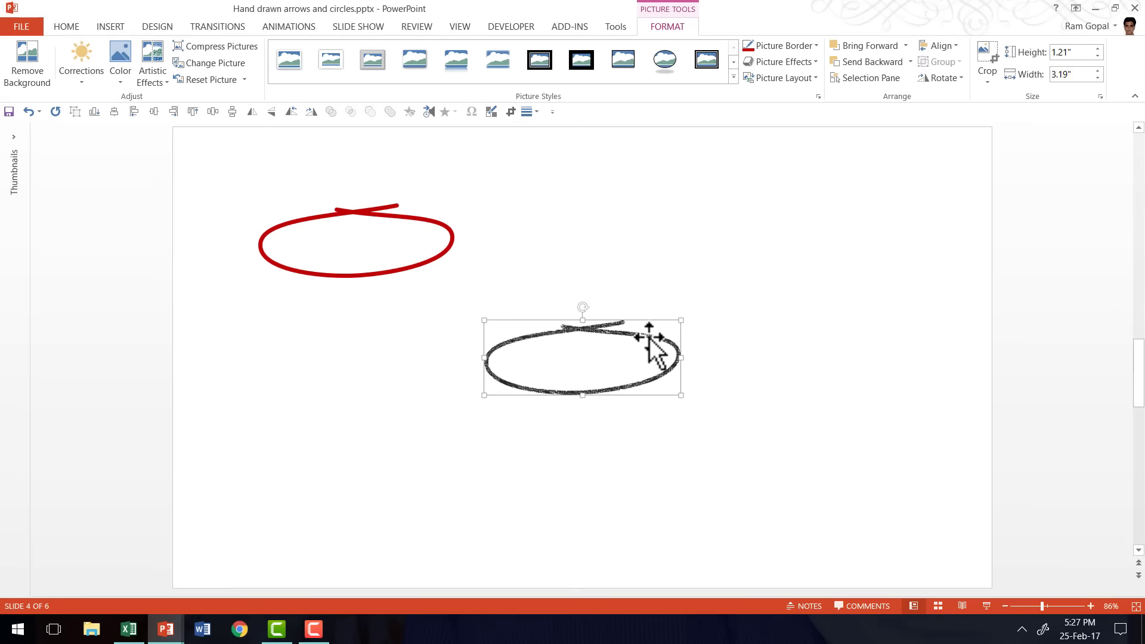
pyautogui.moveTo(649, 337); pyautogui.dragTo(648, 206)
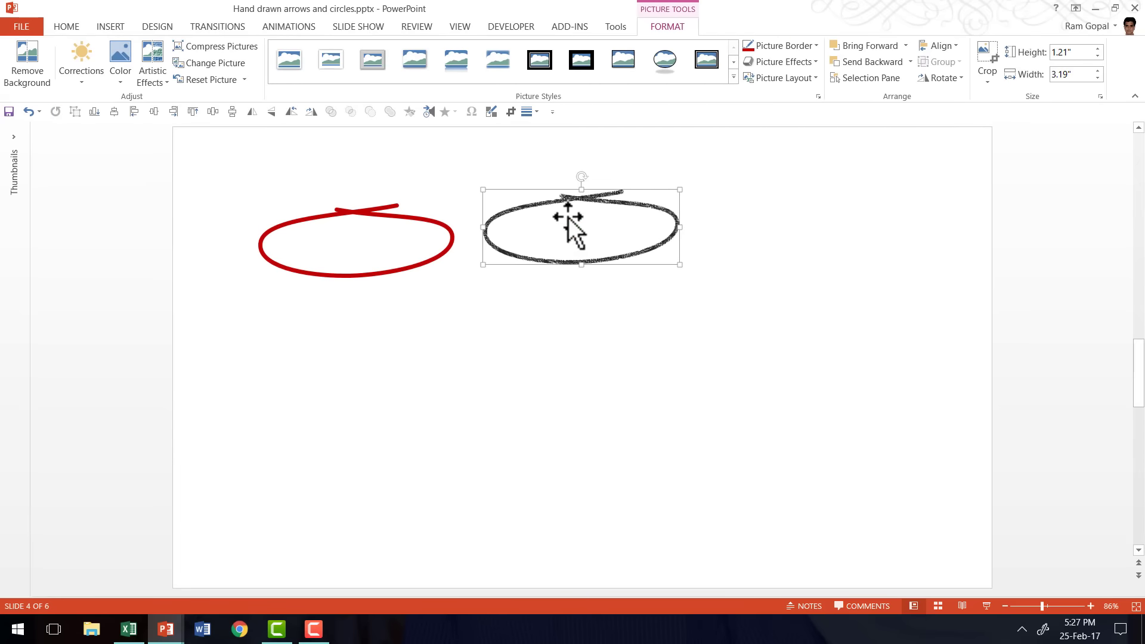
# Duplicate the sketched oval picture below the red oval and give the copy the smoother dark pencil artistic effect.
pyautogui.moveTo(566, 217)
pyautogui.mouseDown()
pyautogui.moveTo(650, 231)
pyautogui.moveTo(661, 213)
pyautogui.moveTo(471, 356)
pyautogui.mouseUp()
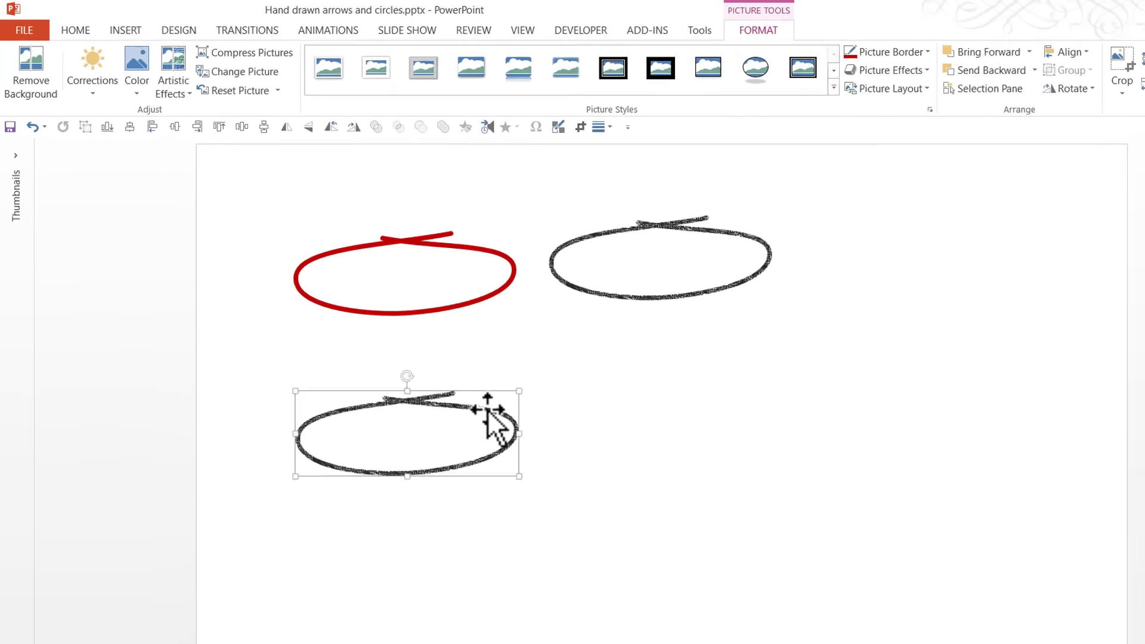
pyautogui.click(154, 69)
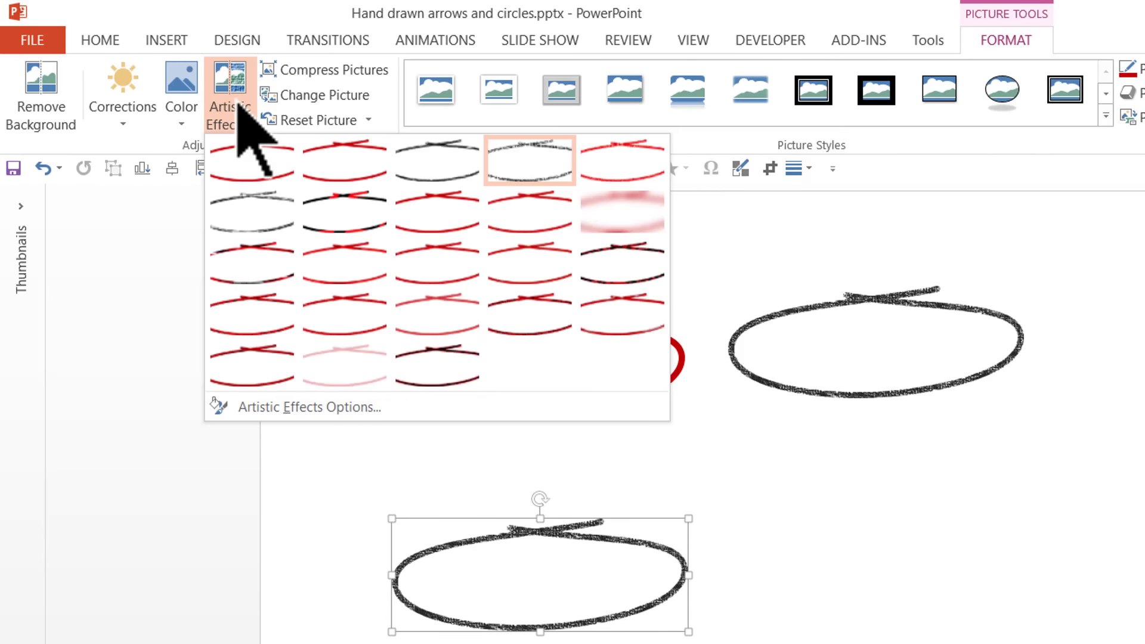
pyautogui.click(463, 167)
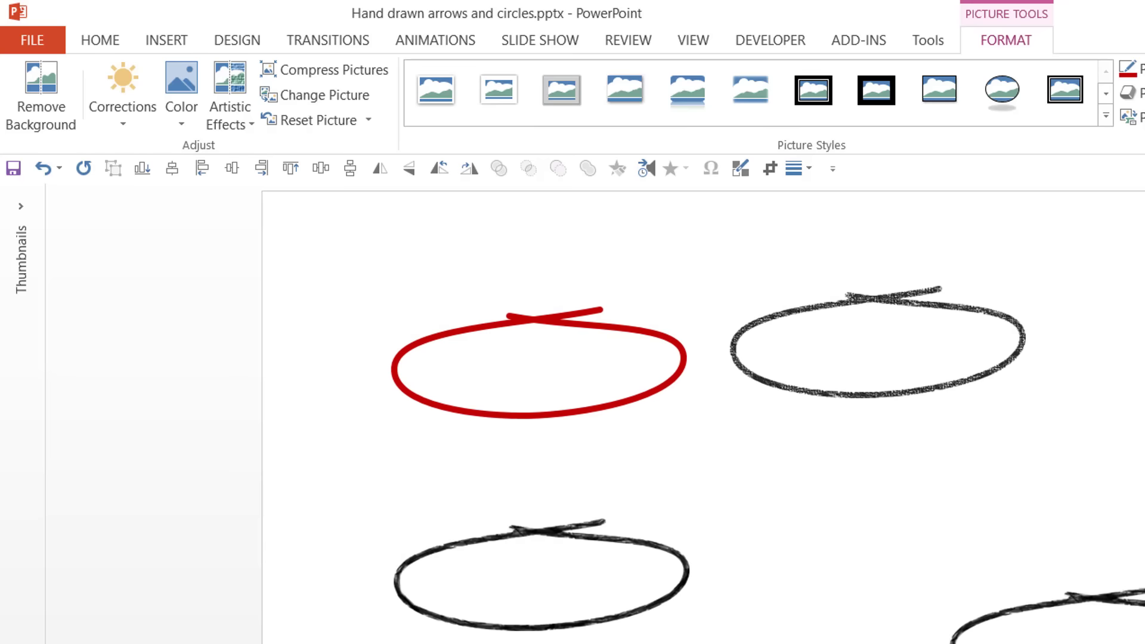
# Place another copy of the picture beside the lower dark oval and give it the bright red, white-streaked artistic effect.
pyautogui.moveTo(1139, 620); pyautogui.dragTo(1066, 518)
pyautogui.click(245, 126)
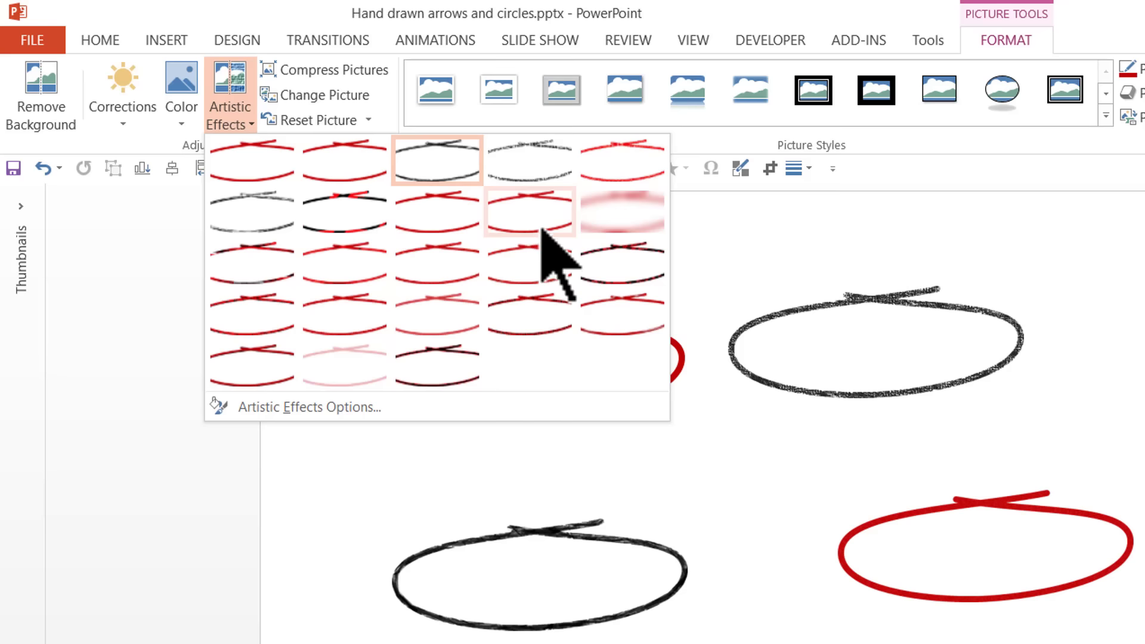
pyautogui.click(620, 185)
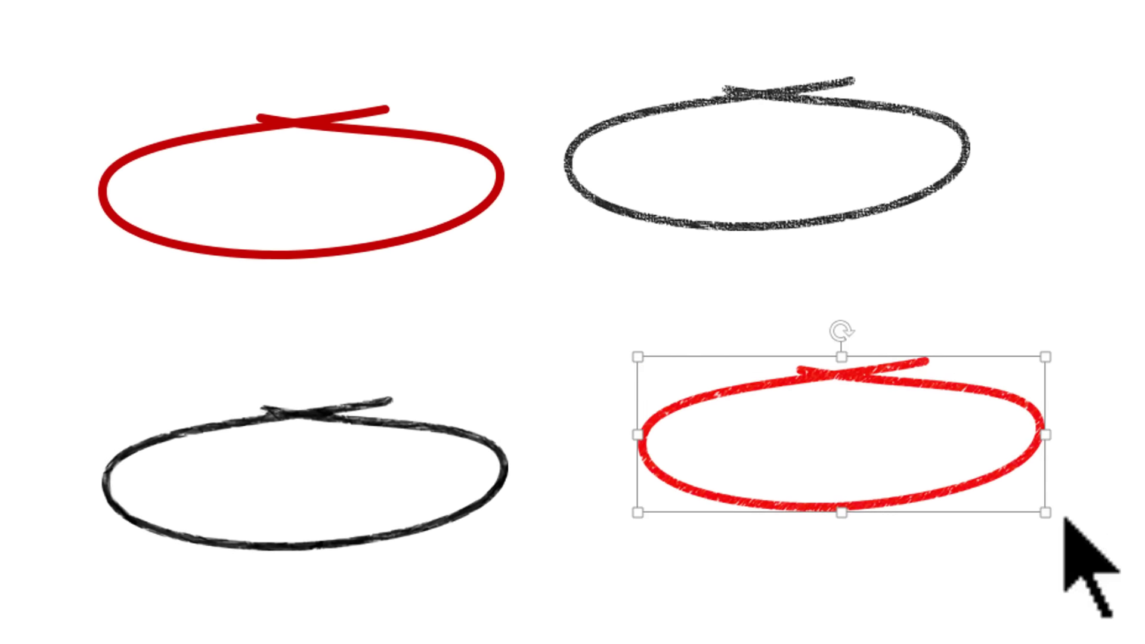
pyautogui.click(1083, 587)
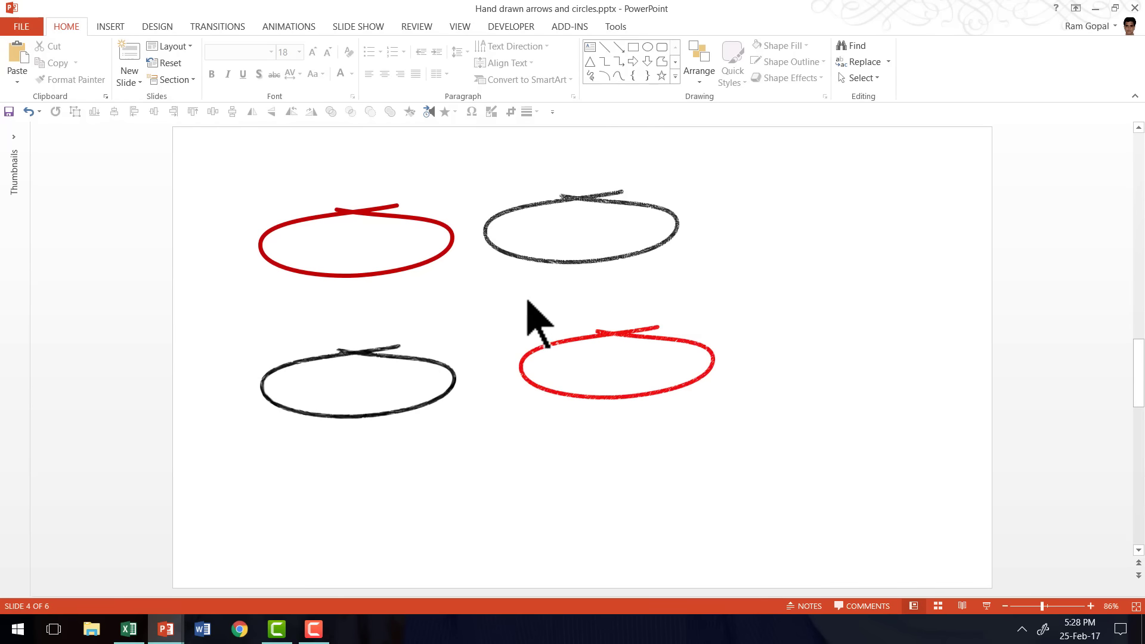
# Delete the three sketched oval pictures, keeping only the original red oval.
pyautogui.click(550, 264)
pyautogui.keyDown('shift'); pyautogui.click(421, 362); pyautogui.keyUp('shift')
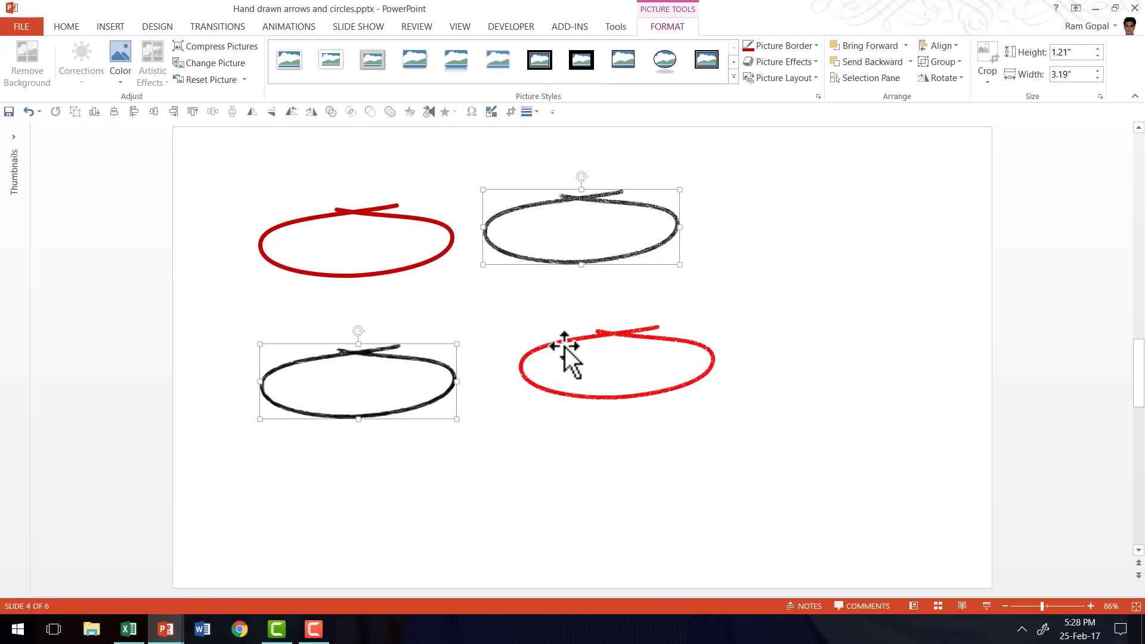
pyautogui.press('Delete')
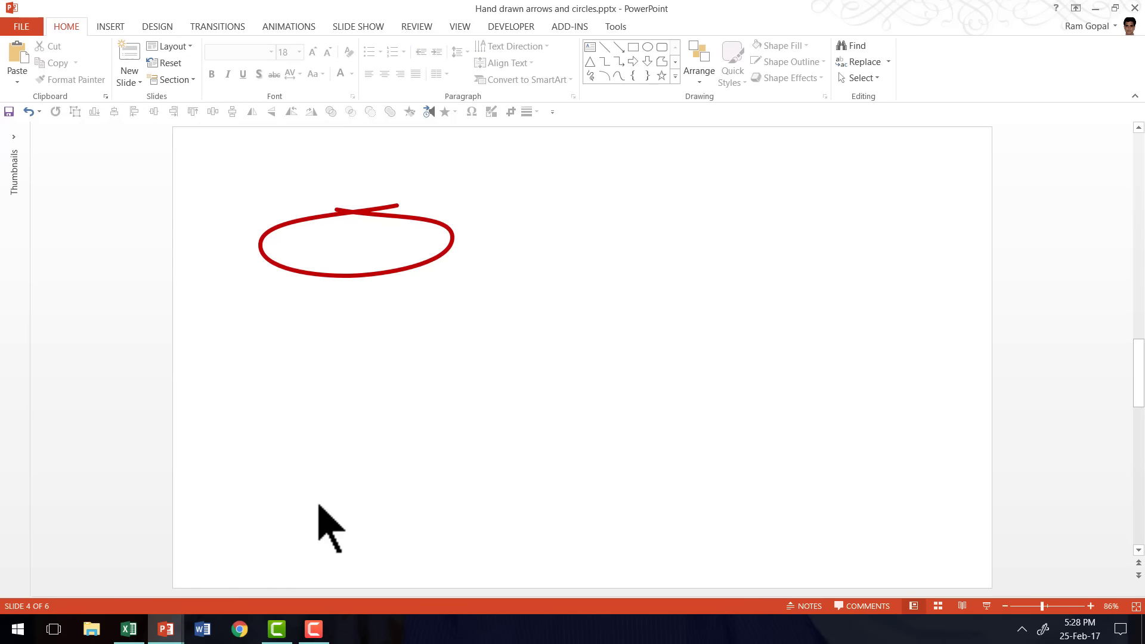
# Draw a three-point curve with the Curve tool that rises and bends to the right, below and right of the red oval.
pyautogui.click(675, 76)
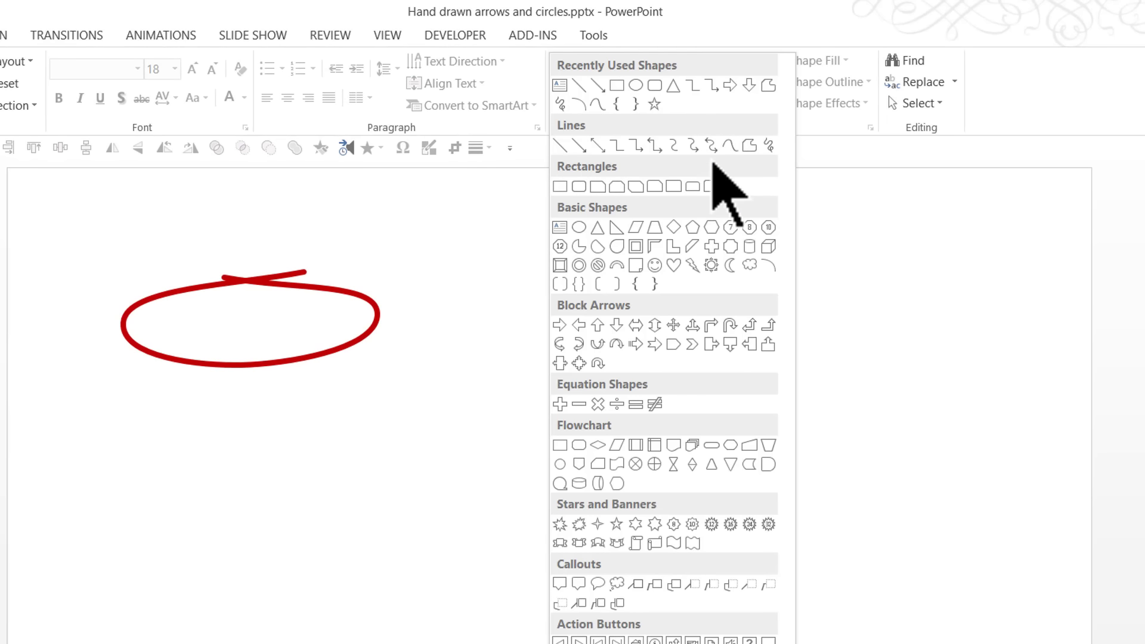
pyautogui.click(729, 145)
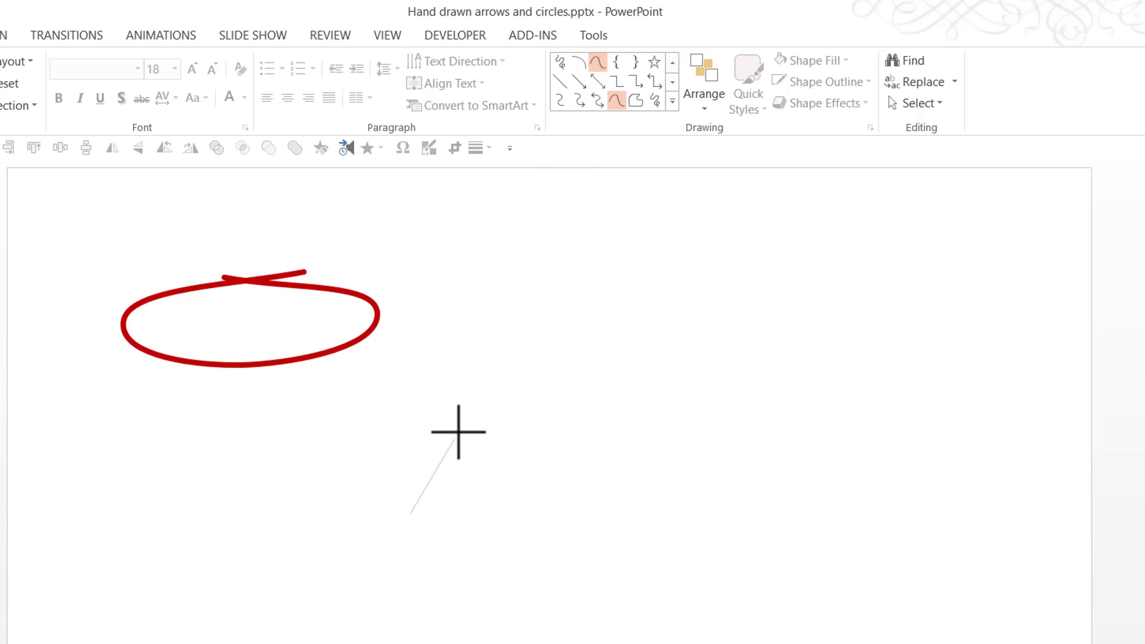
pyautogui.click(483, 412)
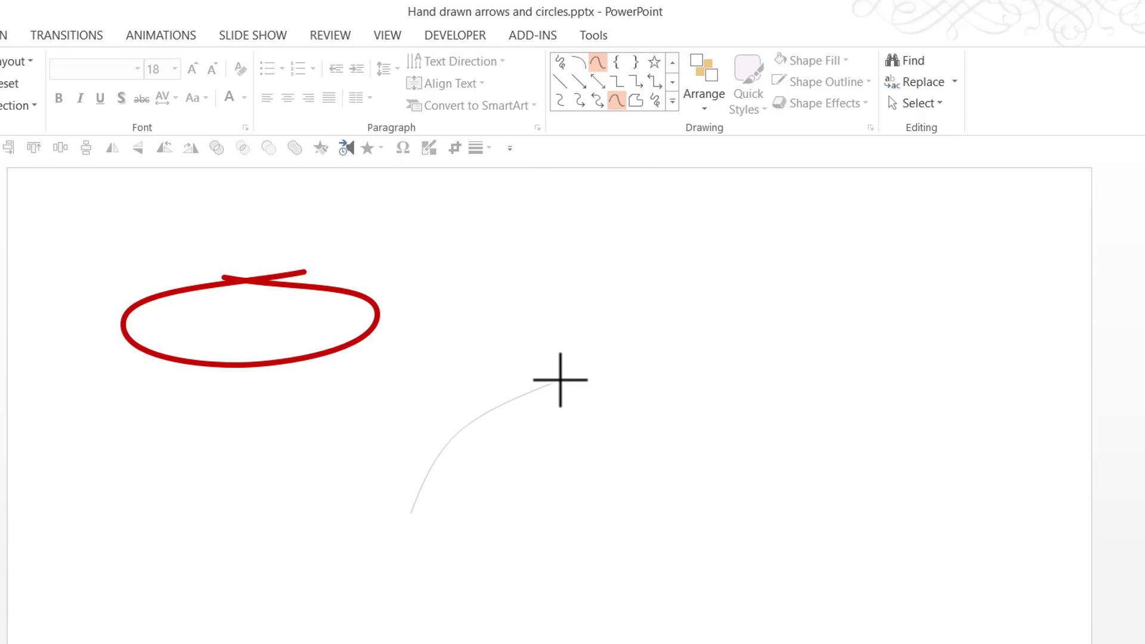
pyautogui.doubleClick(560, 379)
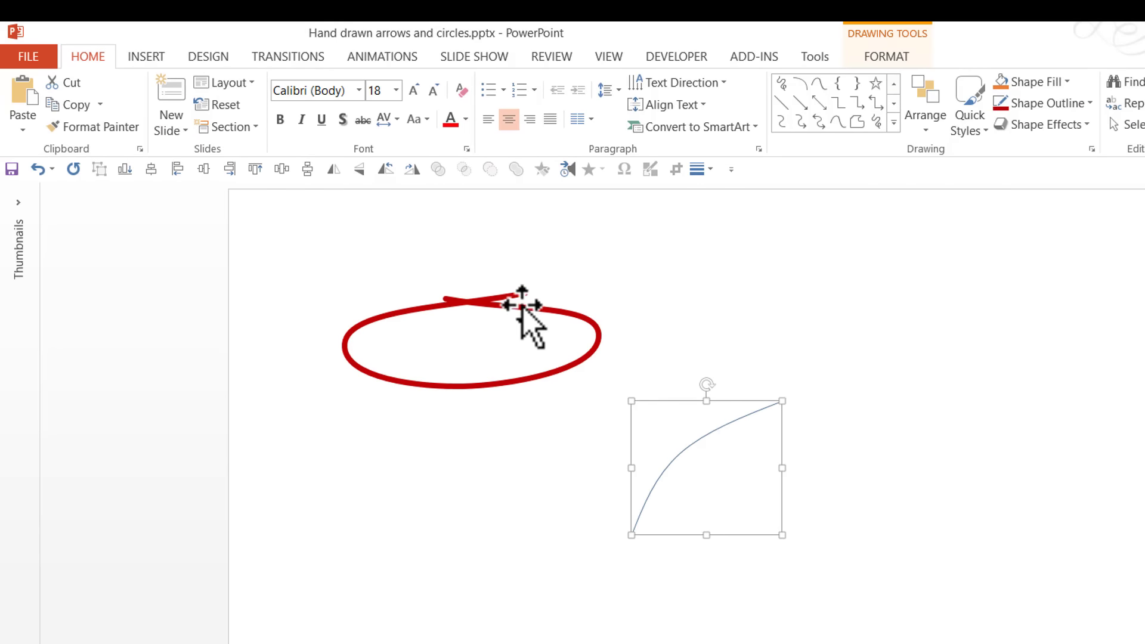
# Copy the red oval's line formatting onto the new thin curve with Format Painter.
pyautogui.click(557, 309)
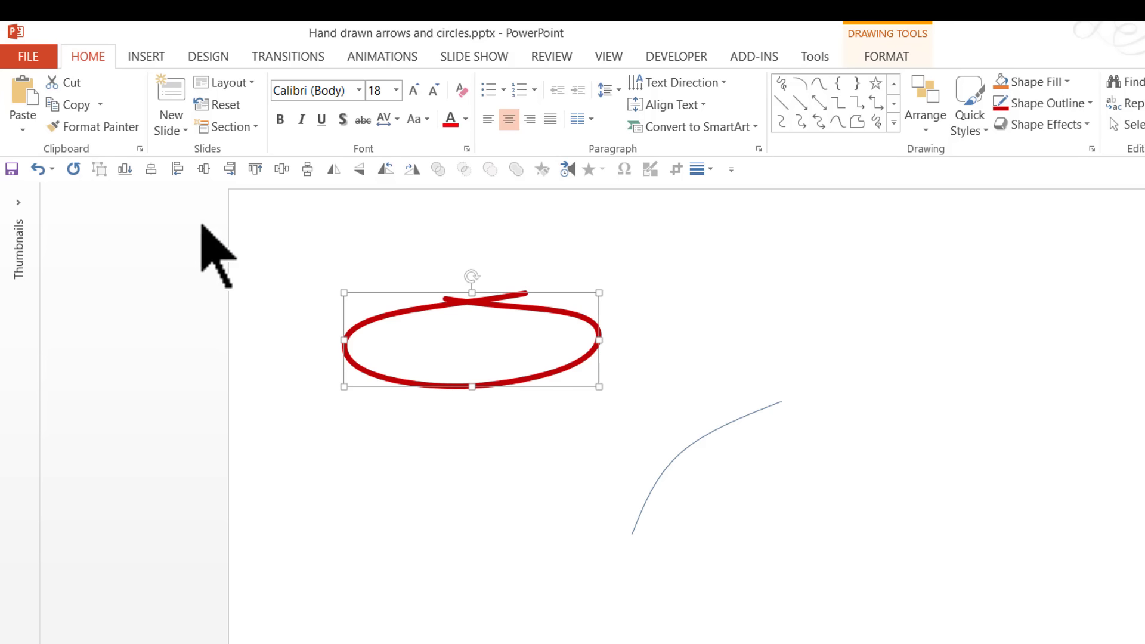
pyautogui.click(128, 135)
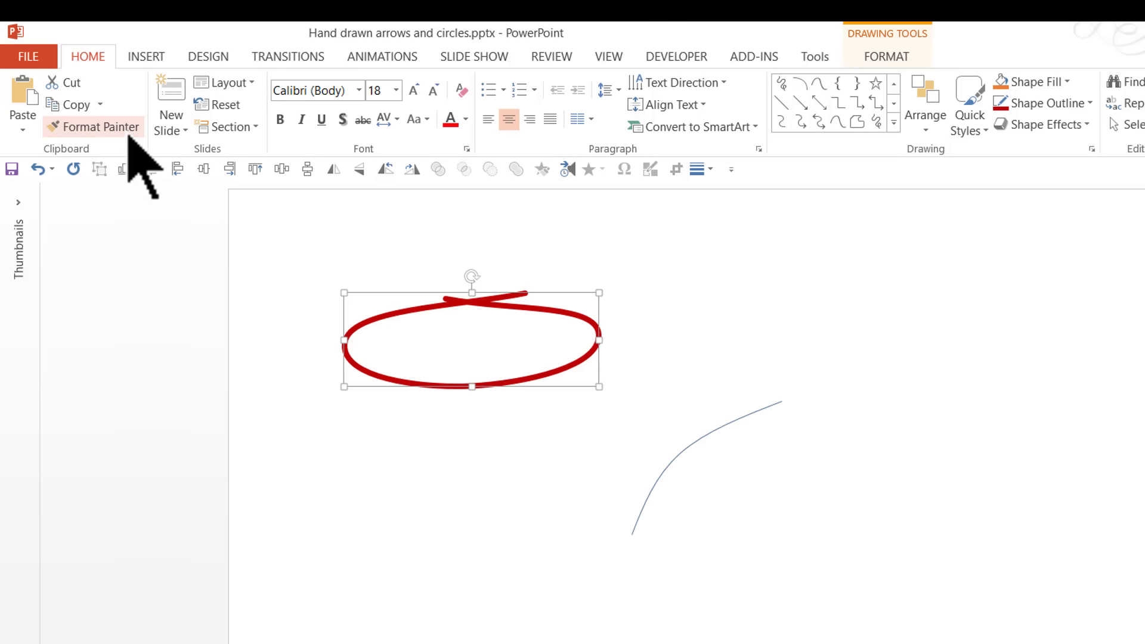
pyautogui.click(732, 418)
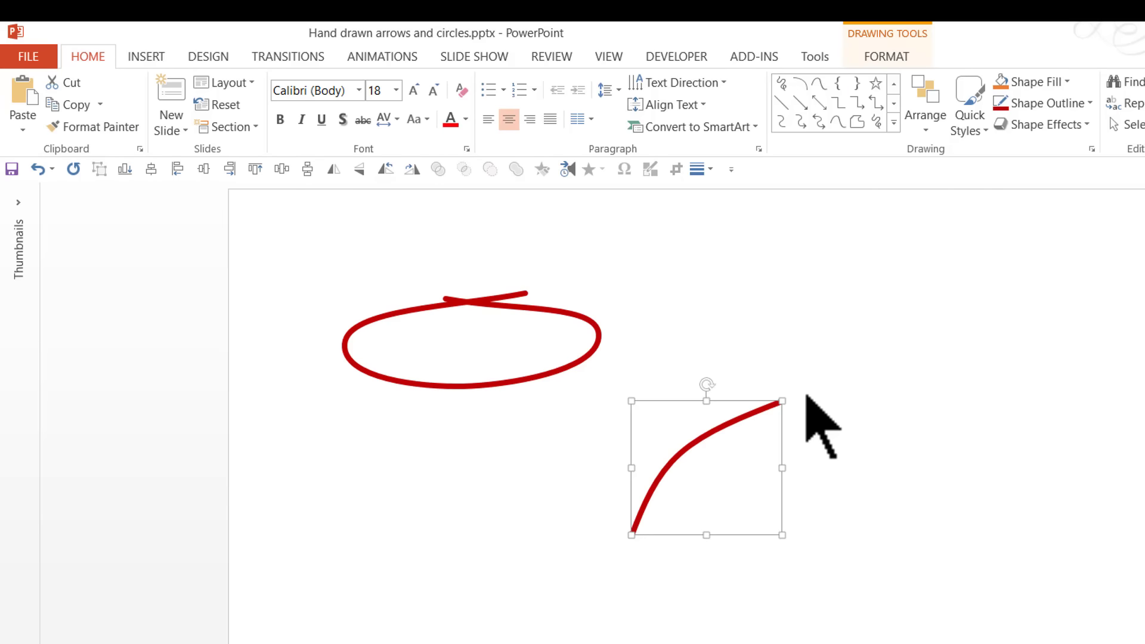
pyautogui.click(824, 448)
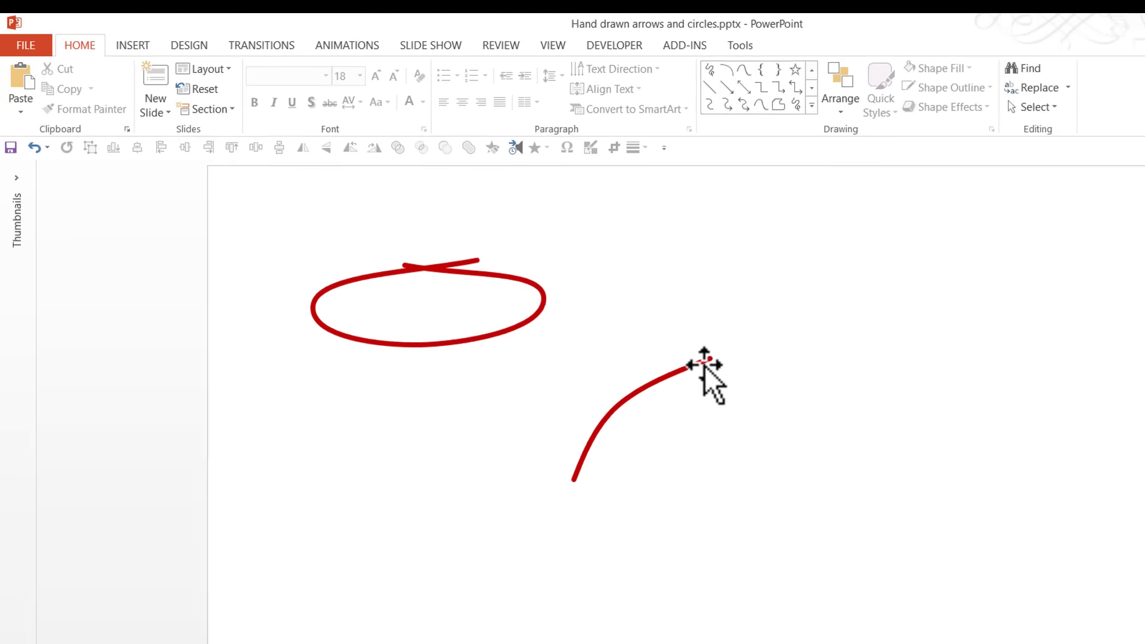
# Give the red curve an open arrowhead as its end arrow type, and undo that change.
pyautogui.click(703, 365)
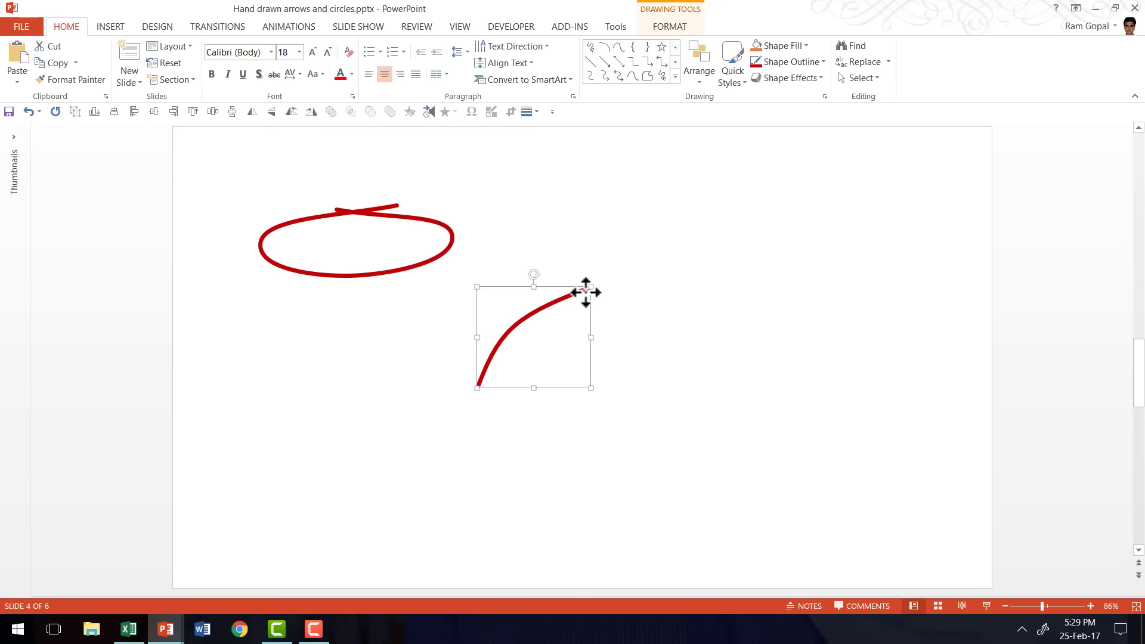
pyautogui.rightClick(586, 293)
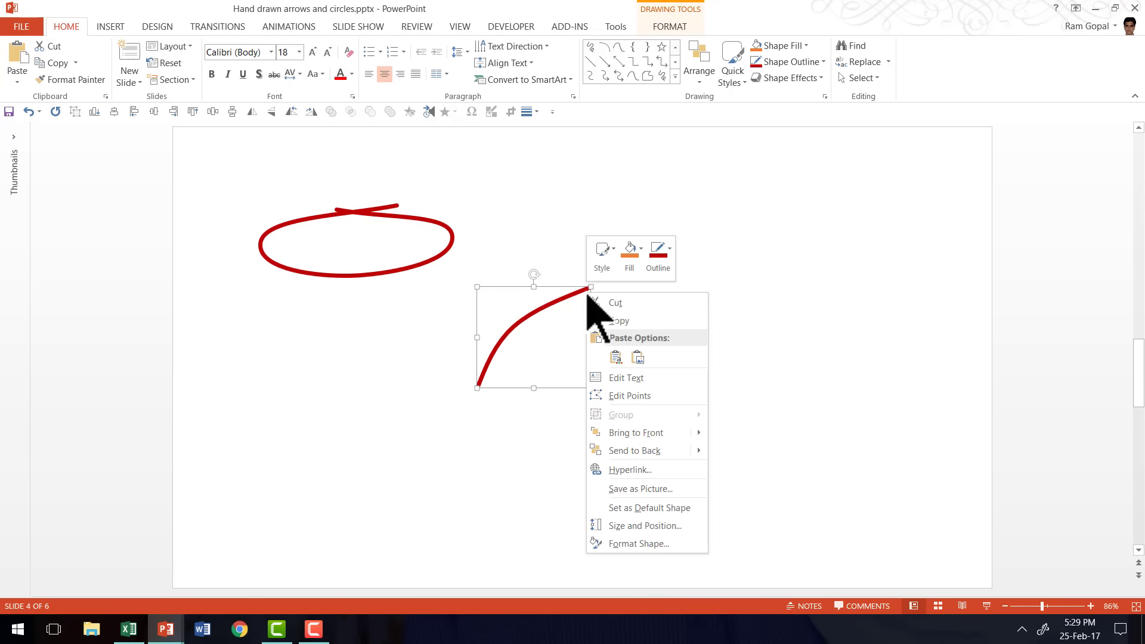
pyautogui.click(639, 540)
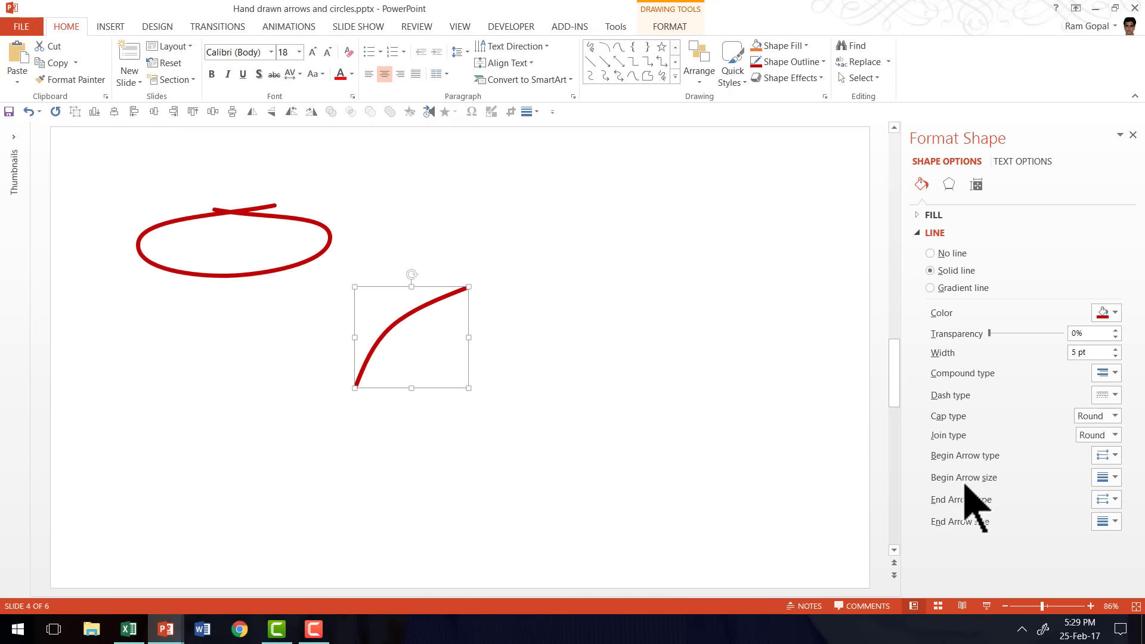
pyautogui.click(1108, 499)
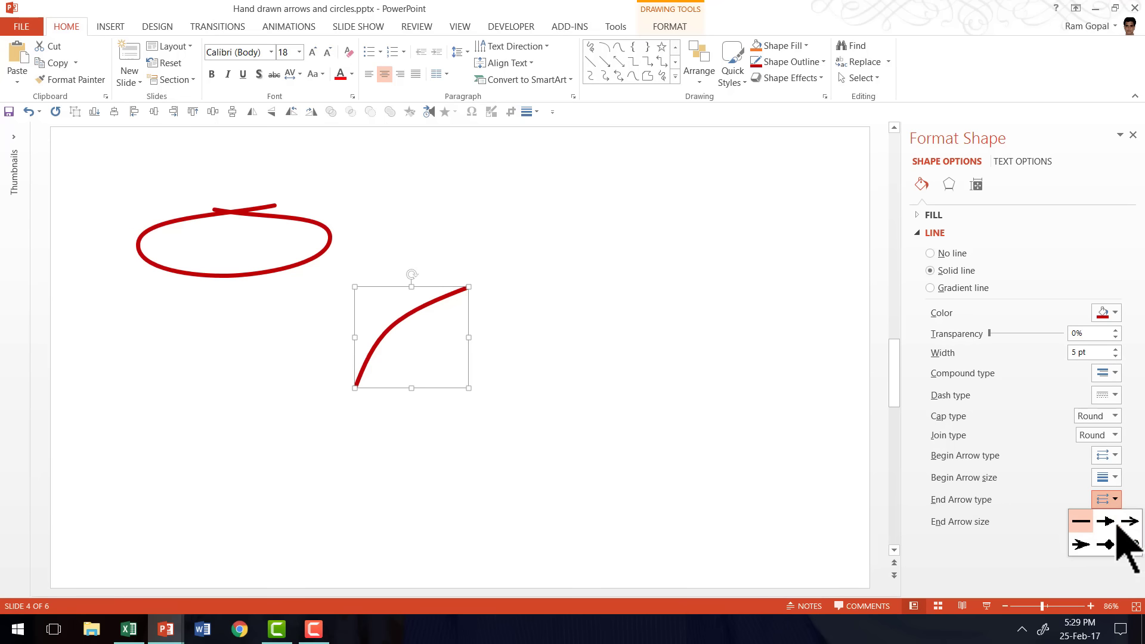
pyautogui.click(1125, 528)
pyautogui.click(536, 343)
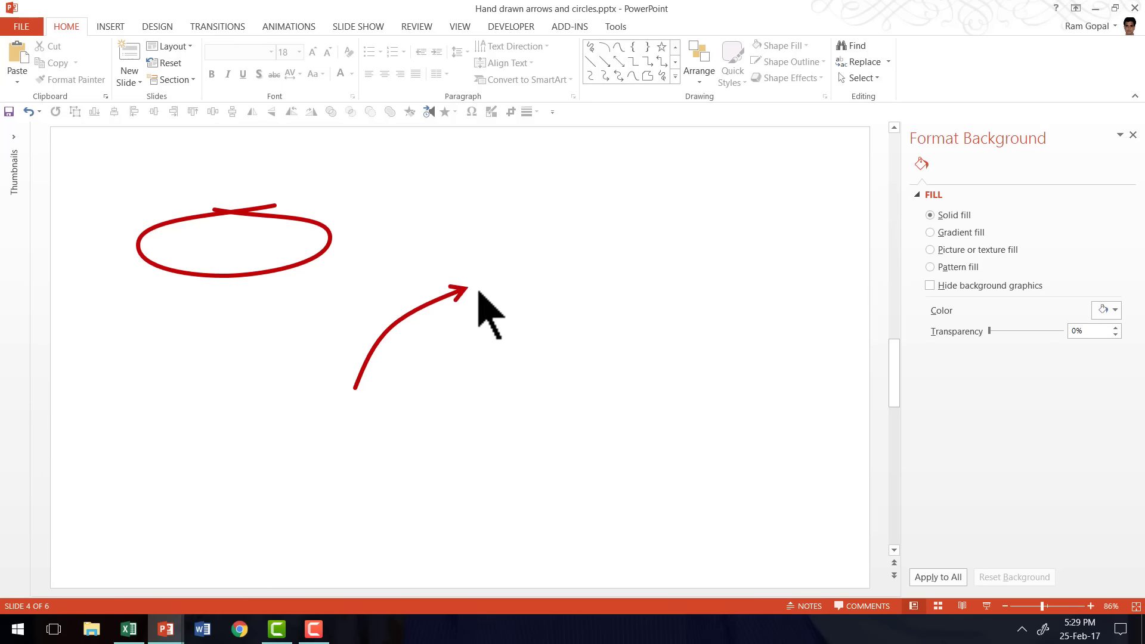
pyautogui.hotkey('ctrl', 'z')
pyautogui.click(499, 345)
# Draw a small hooked curve around the upper end of the red curve as a hand-drawn arrowhead.
pyautogui.click(676, 77)
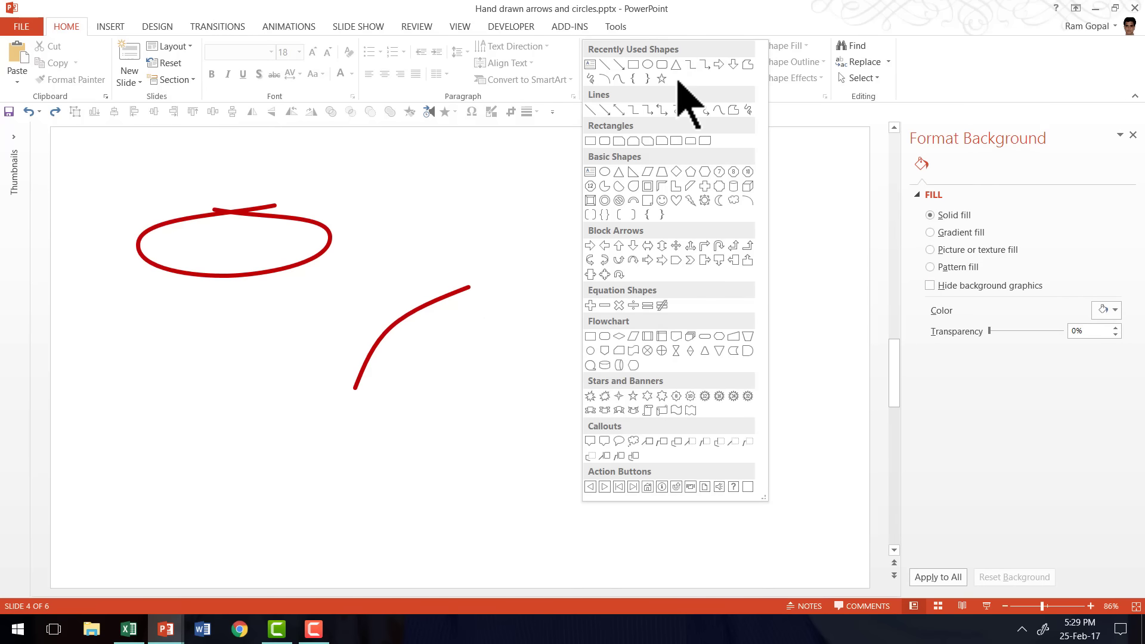
pyautogui.click(719, 110)
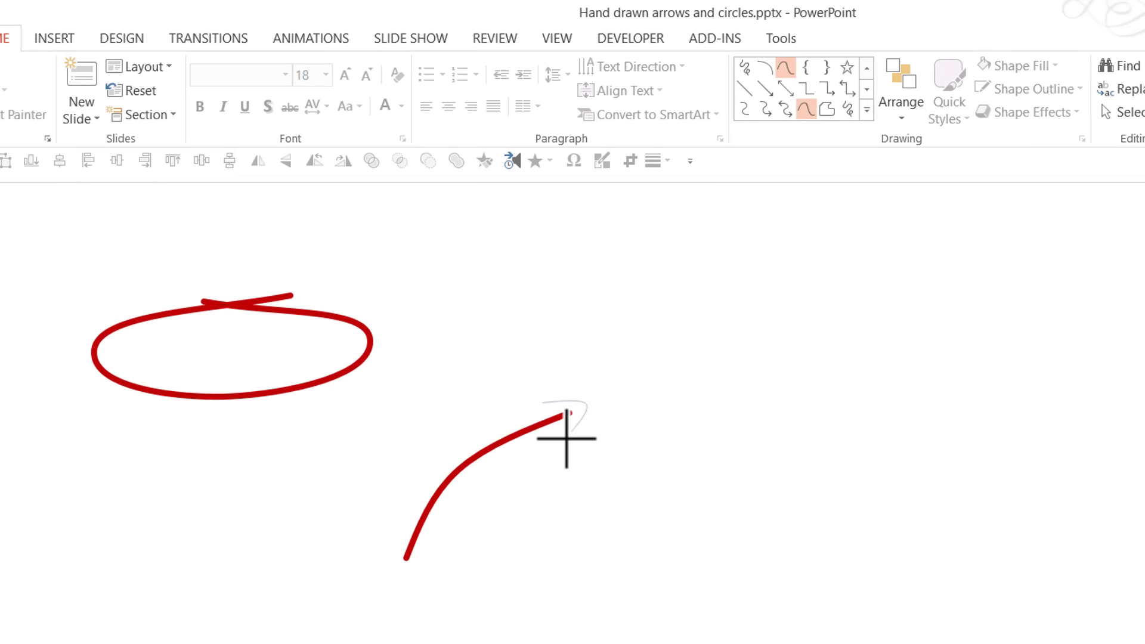
pyautogui.doubleClick(565, 439)
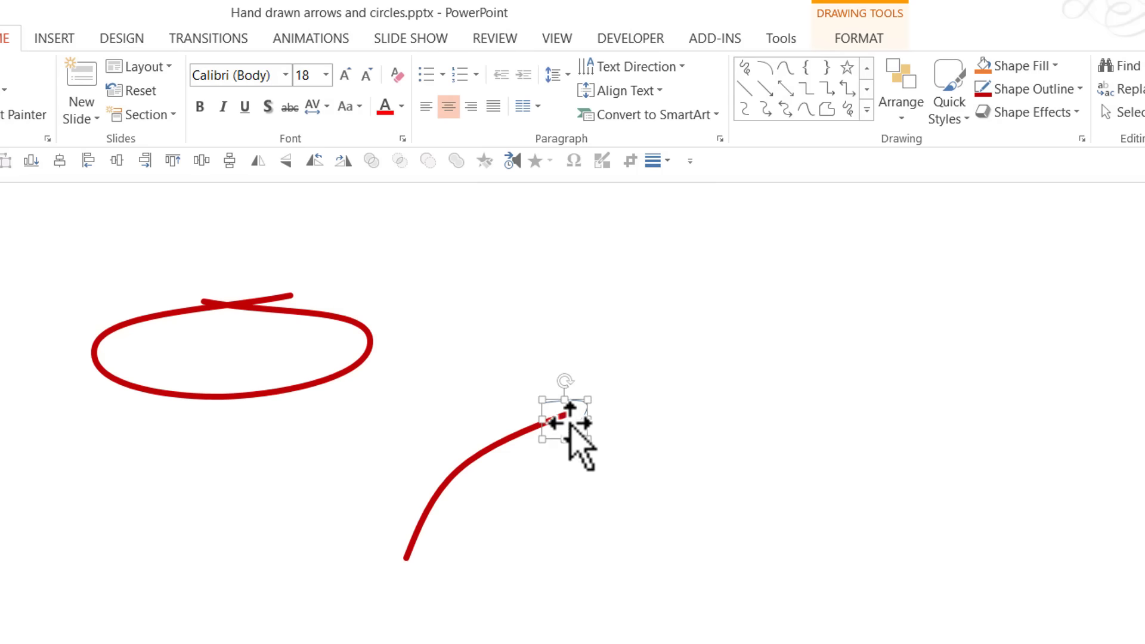
# Copy the red curve's line formatting onto the hooked arrowhead with Format Painter.
pyautogui.click(497, 442)
pyautogui.click(114, 116)
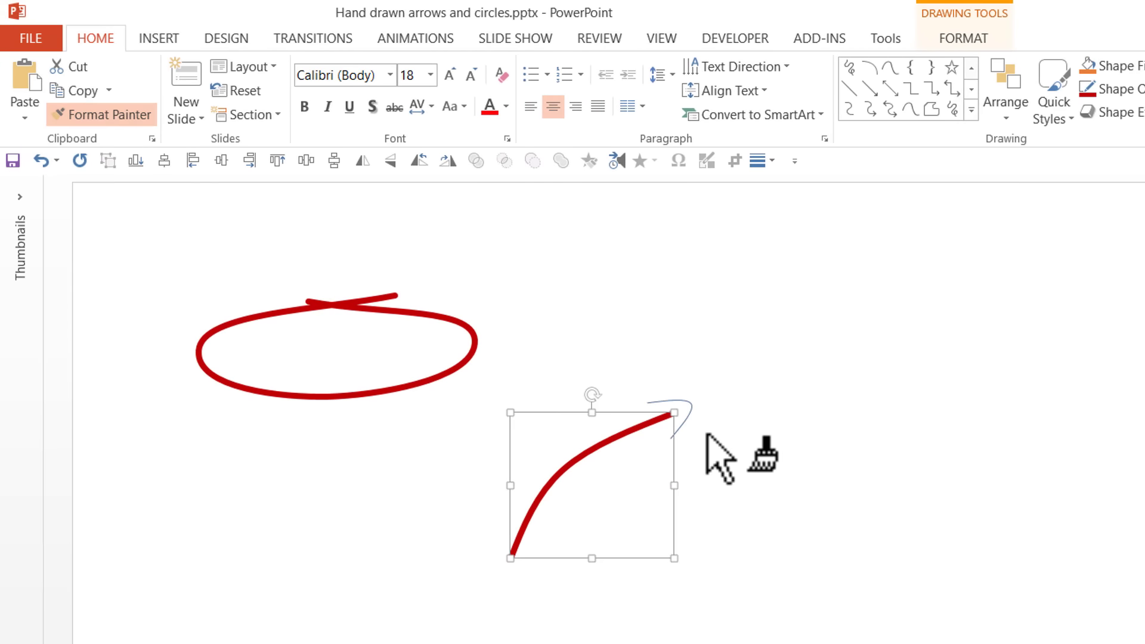
pyautogui.click(690, 401)
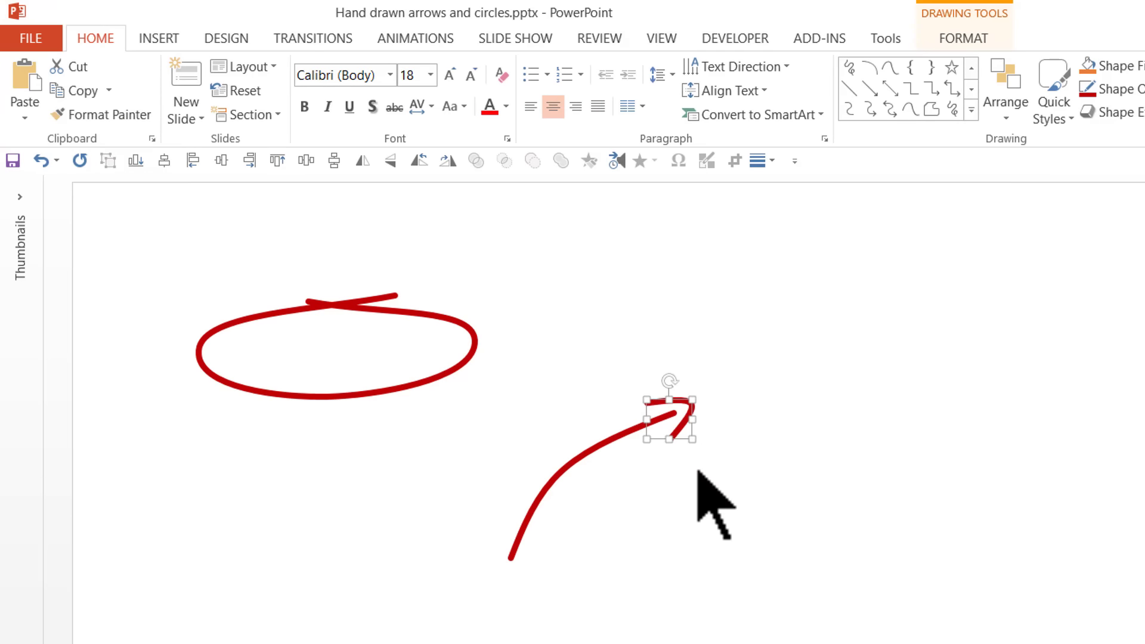
pyautogui.click(742, 468)
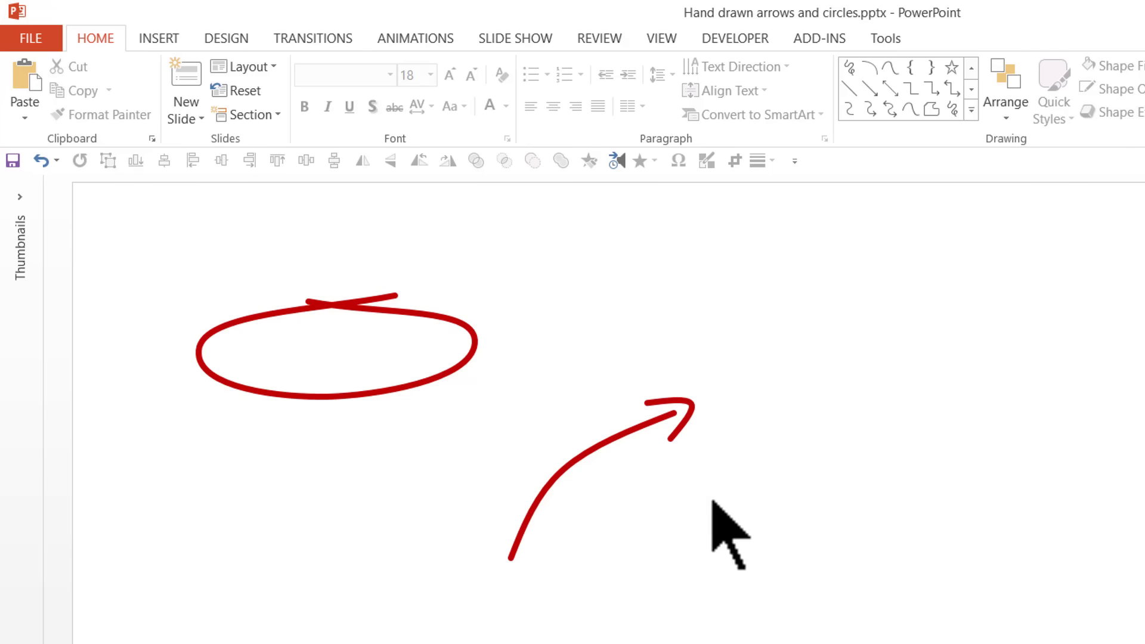
# Duplicate the hand-drawn arrow, shaft and head together, to the right of the original.
pyautogui.moveTo(773, 643); pyautogui.dragTo(453, 369)
pyautogui.moveTo(614, 440); pyautogui.dragTo(867, 462)
pyautogui.click(942, 446)
# Edit the points of the copied arrow's head, converting its upper and lower segments to straight segments.
pyautogui.click(914, 385)
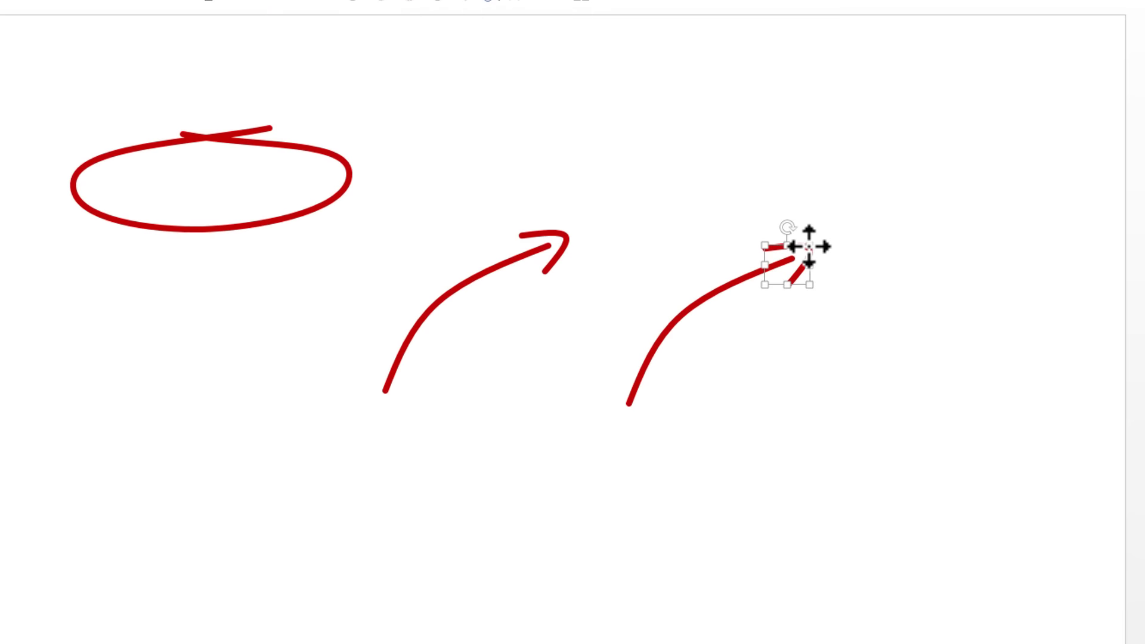
pyautogui.rightClick(809, 246)
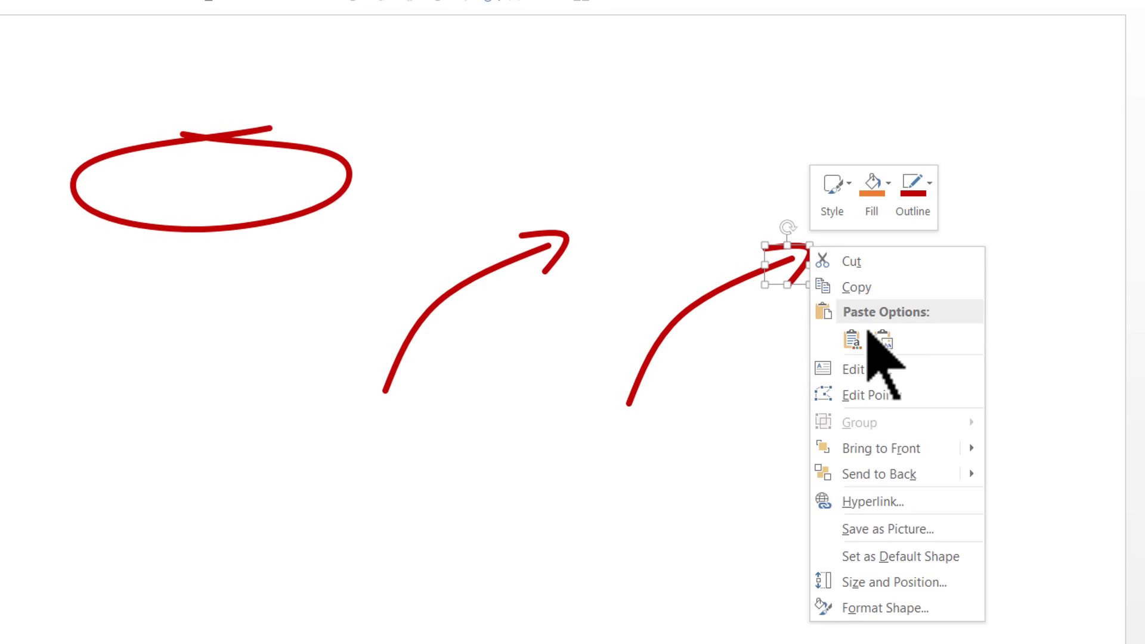
pyautogui.click(872, 394)
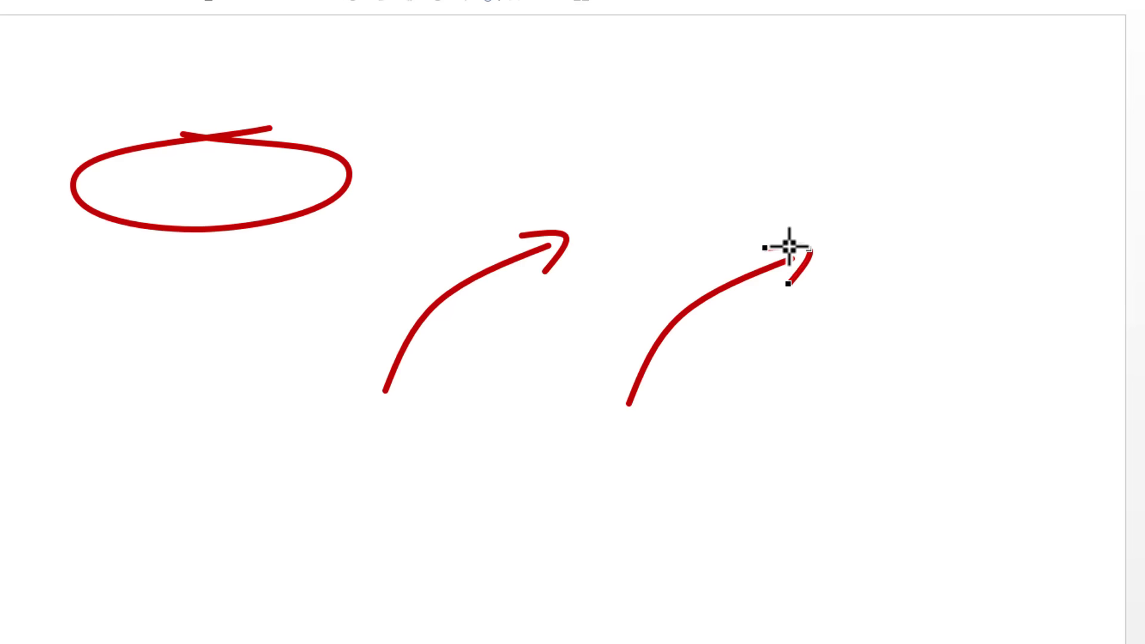
pyautogui.moveTo(782, 245)
pyautogui.mouseDown()
pyautogui.moveTo(792, 276)
pyautogui.moveTo(790, 245)
pyautogui.mouseUp()
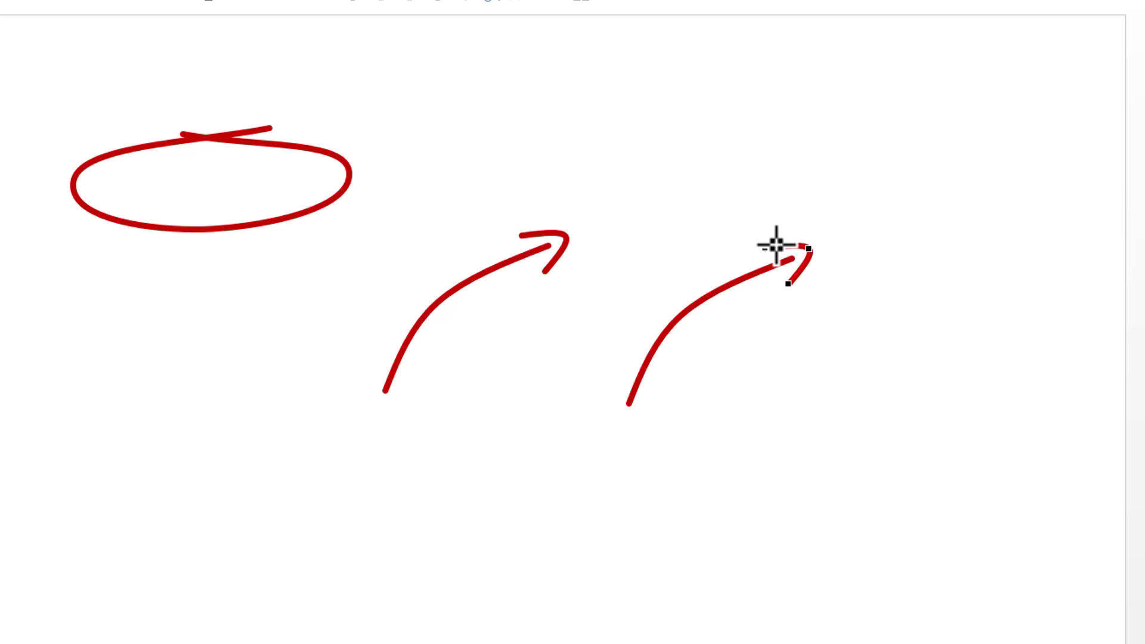
pyautogui.moveTo(764, 248); pyautogui.dragTo(787, 245)
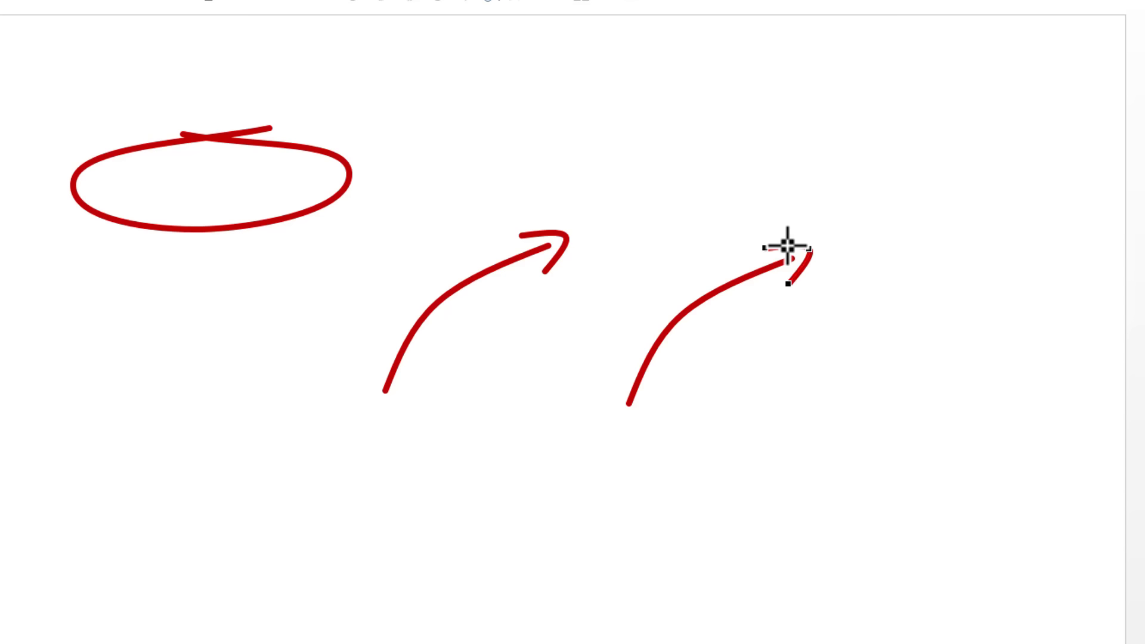
pyautogui.rightClick(787, 244)
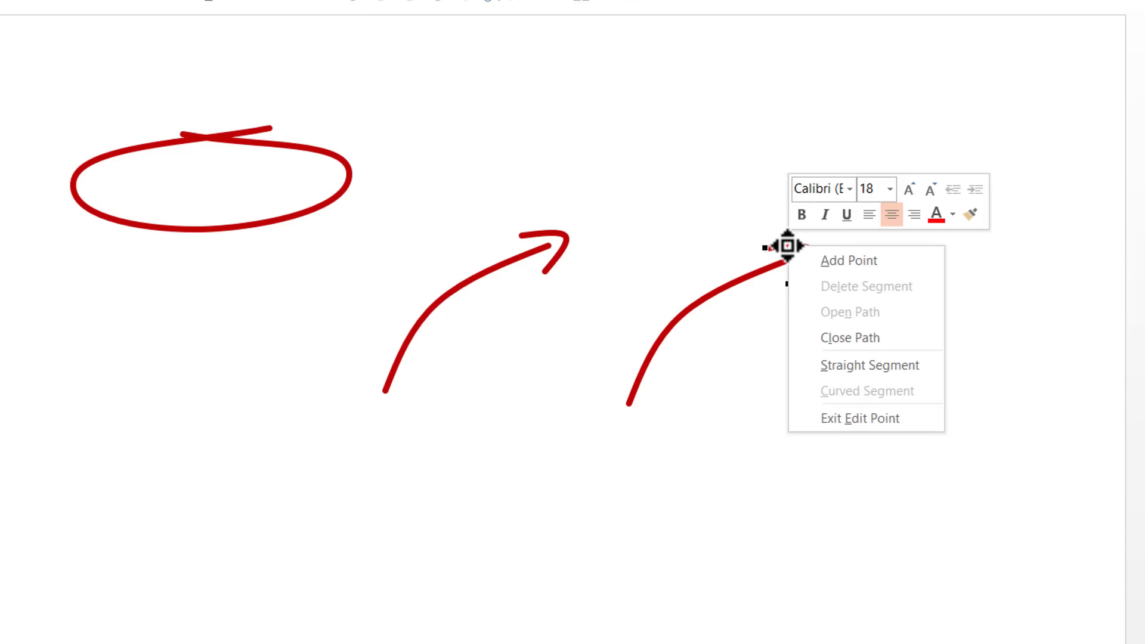
pyautogui.click(871, 365)
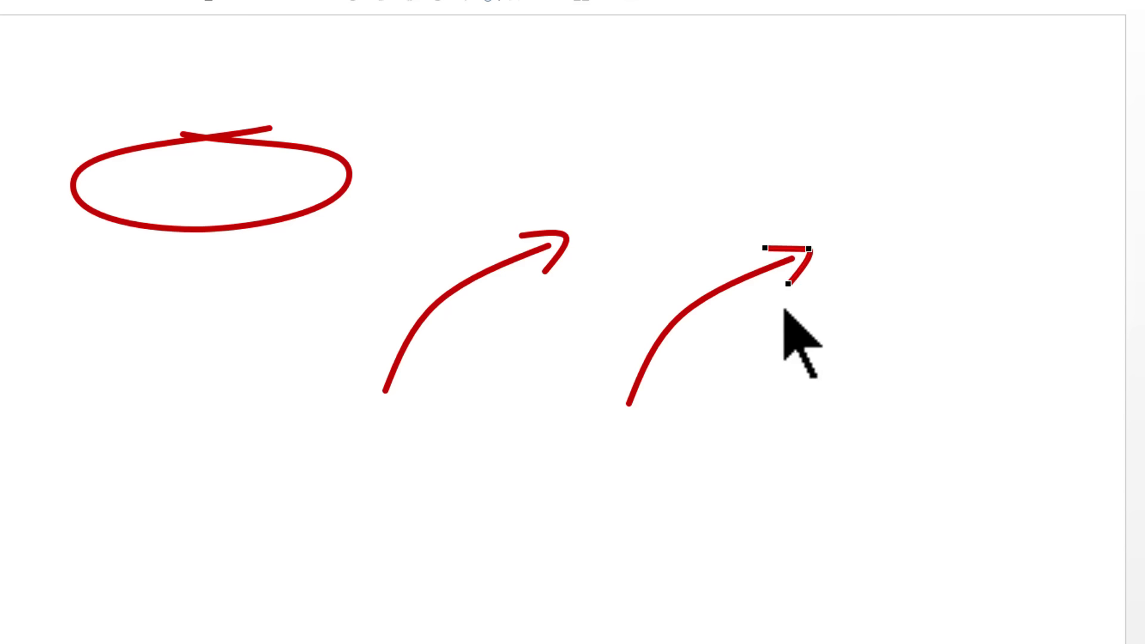
pyautogui.rightClick(804, 263)
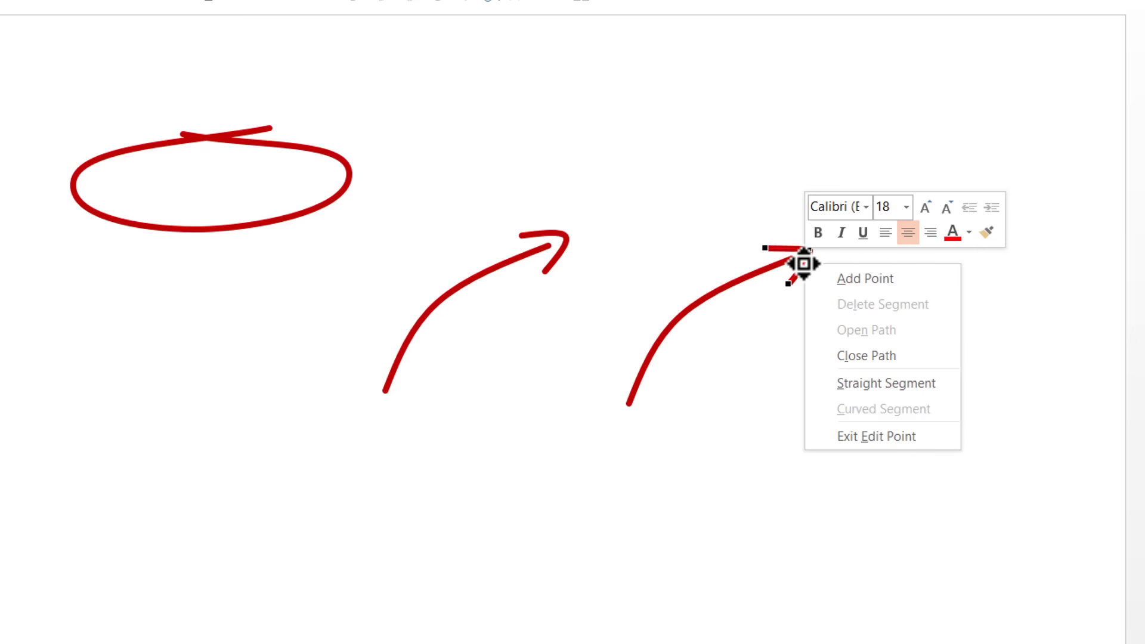
pyautogui.click(847, 383)
pyautogui.click(813, 332)
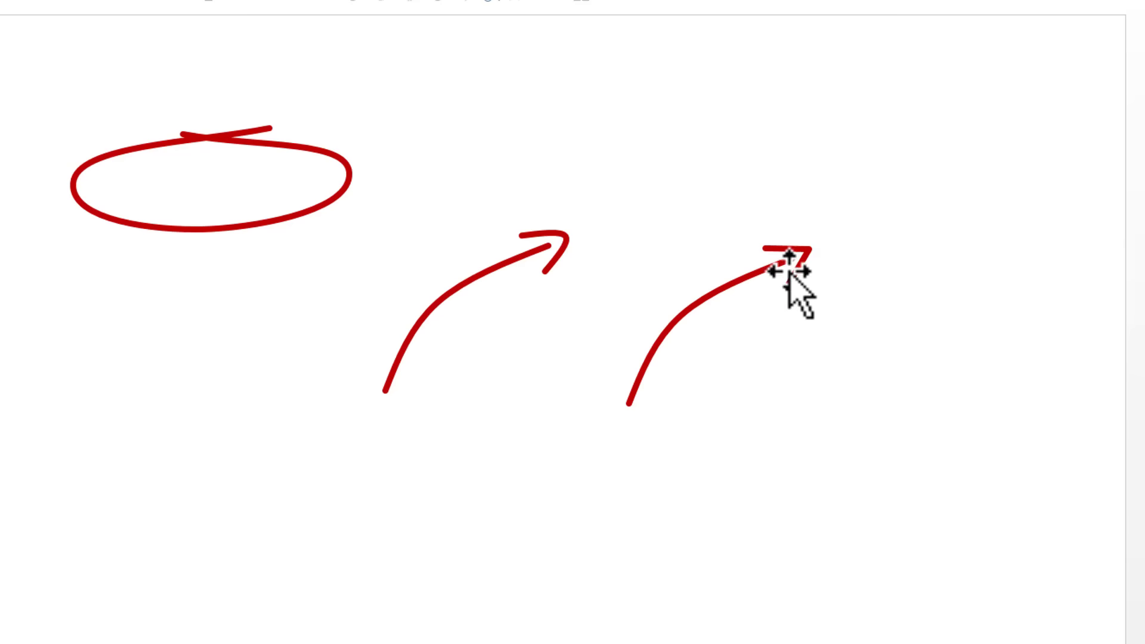
# Shrink the straight-edged arrowhead slightly so that it fits the end of the copied arrow's shaft.
pyautogui.click(800, 250)
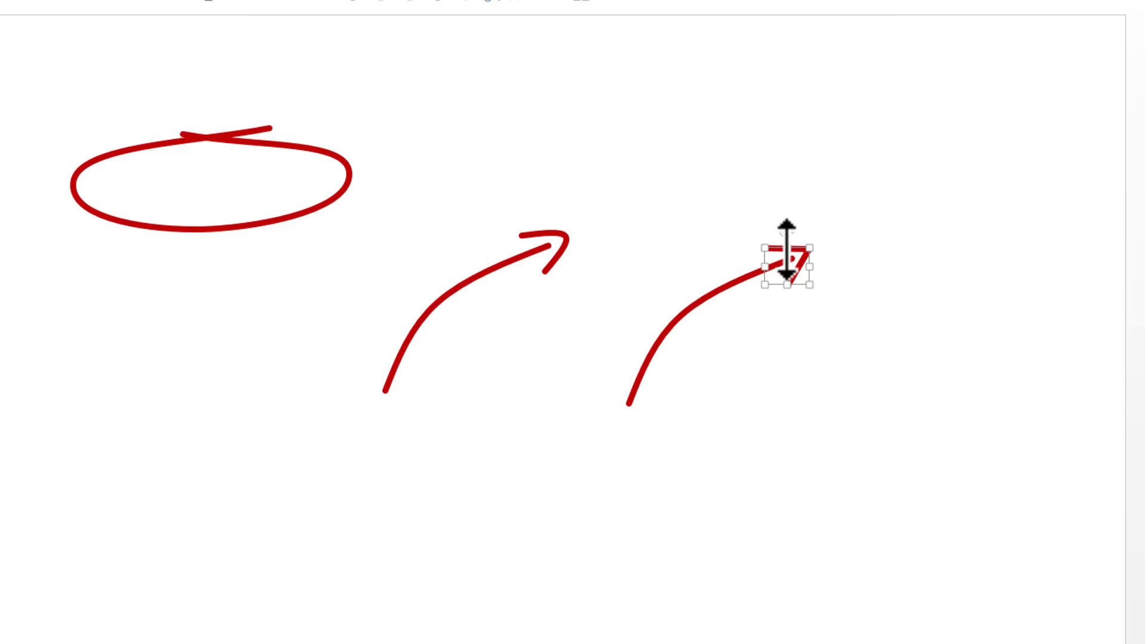
pyautogui.moveTo(787, 248)
pyautogui.mouseDown()
pyautogui.moveTo(799, 279)
pyautogui.moveTo(793, 256)
pyautogui.moveTo(803, 268)
pyautogui.mouseUp()
pyautogui.click(857, 345)
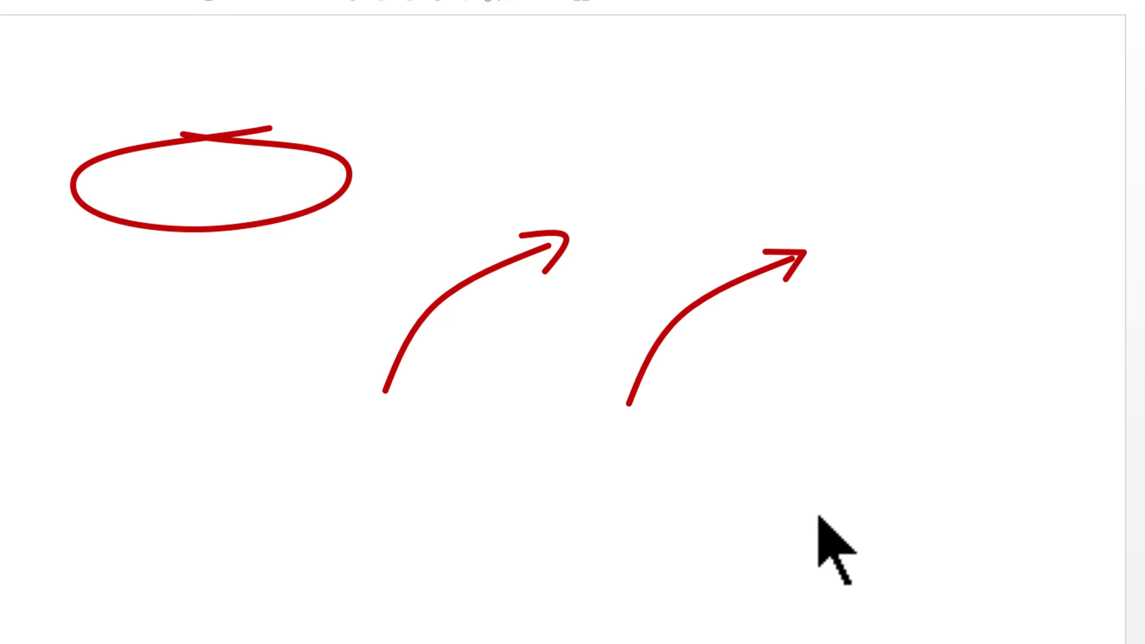
# Delete both hand-drawn arrows from the slide.
pyautogui.moveTo(900, 579); pyautogui.dragTo(329, 113)
pyautogui.press('Delete')
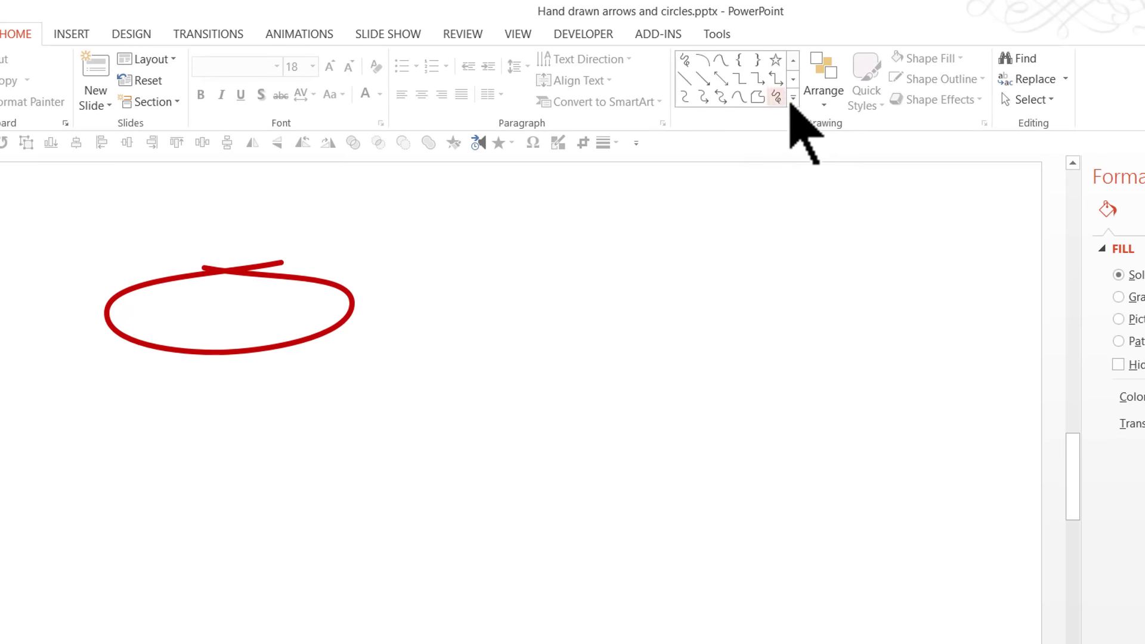
# Draw a looping S-shaped curve with the Curve tool in the empty area below and to the right of the red circle.
pyautogui.click(793, 97)
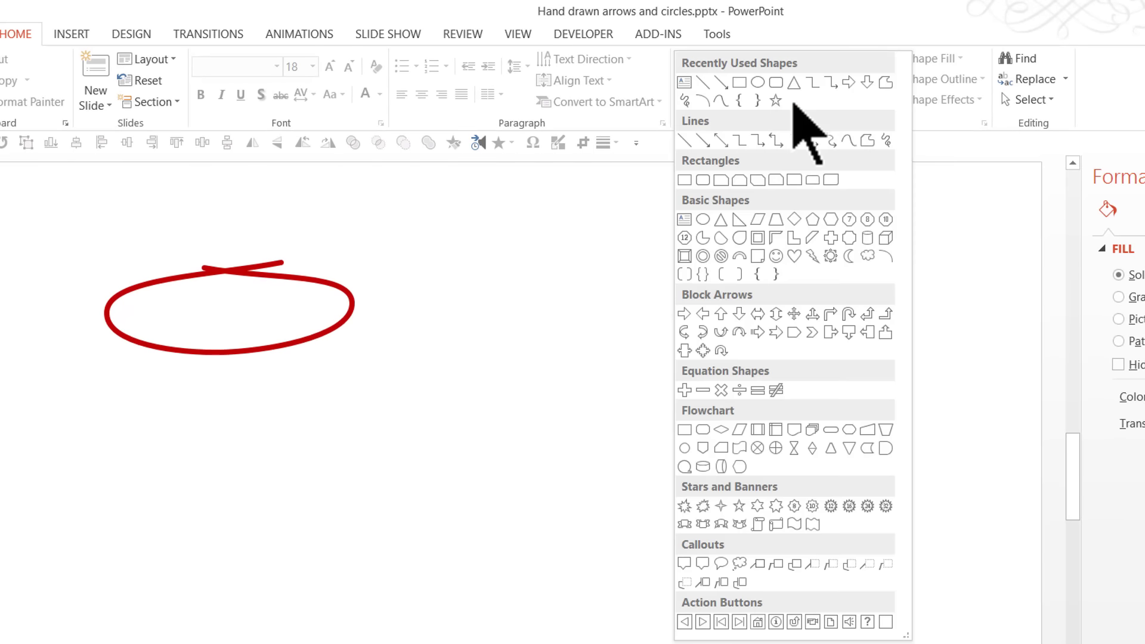
pyautogui.click(841, 143)
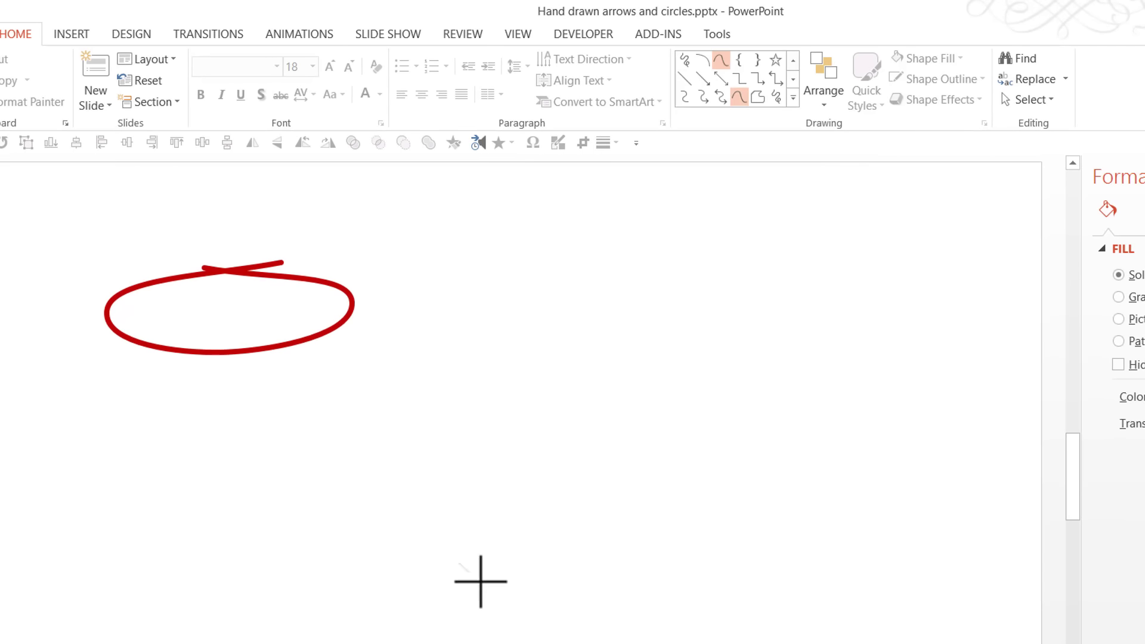
pyautogui.click(636, 562)
pyautogui.click(516, 494)
pyautogui.click(638, 482)
pyautogui.doubleClick(549, 420)
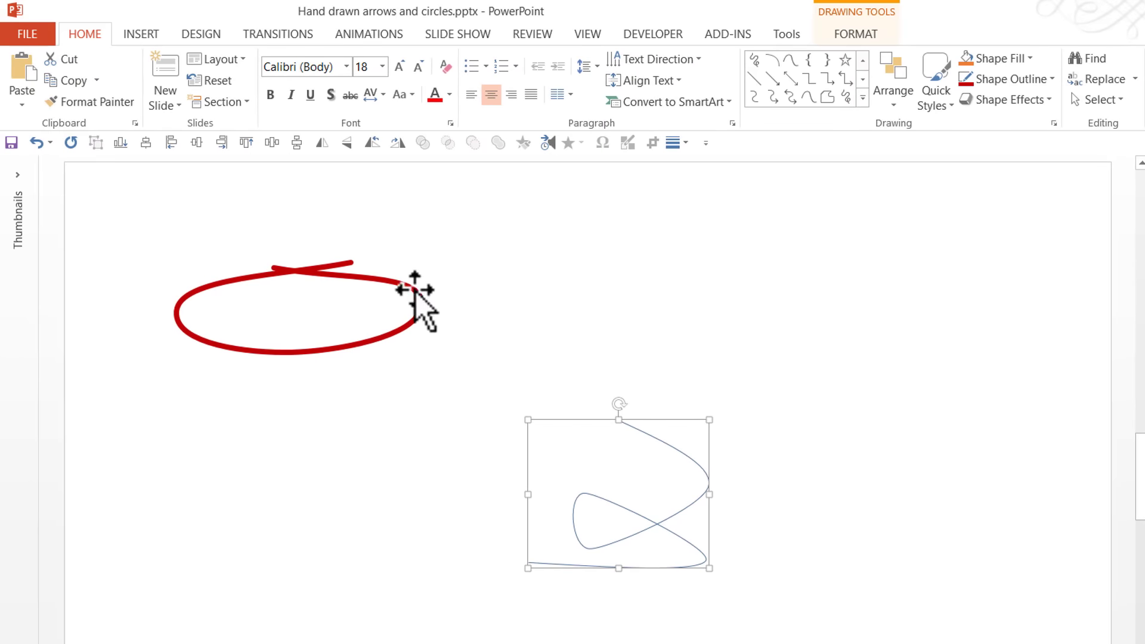
# Copy the red circle's line formatting onto the looping curve with Format Painter.
pyautogui.click(410, 295)
pyautogui.click(93, 102)
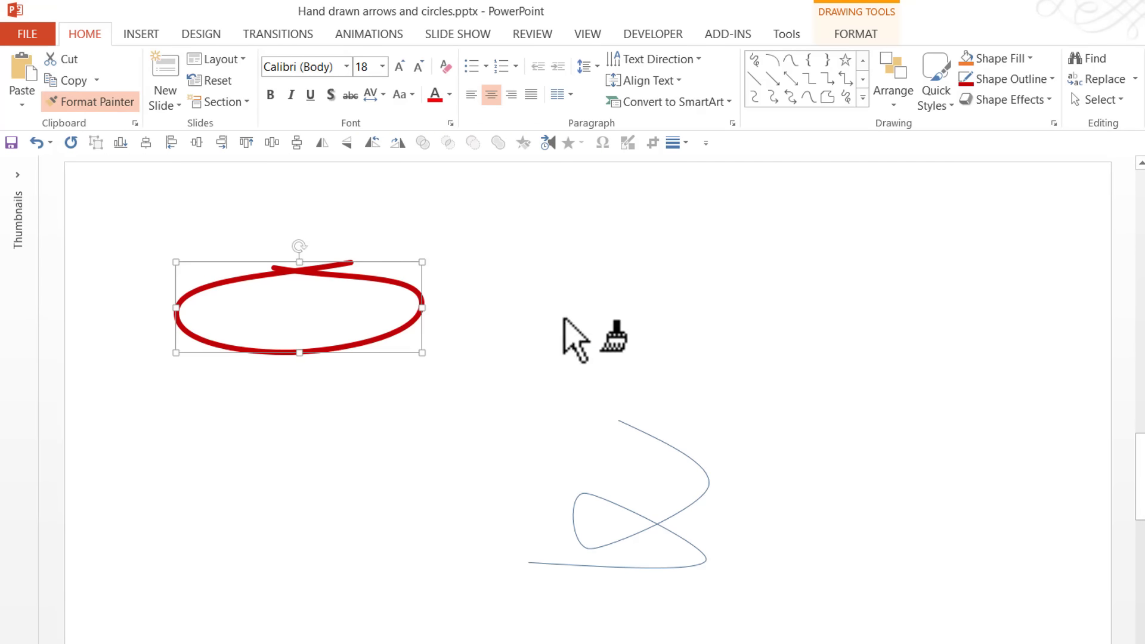
pyautogui.click(671, 455)
pyautogui.hotkey('ctrl', 'z')
pyautogui.hotkey('ctrl', 'y')
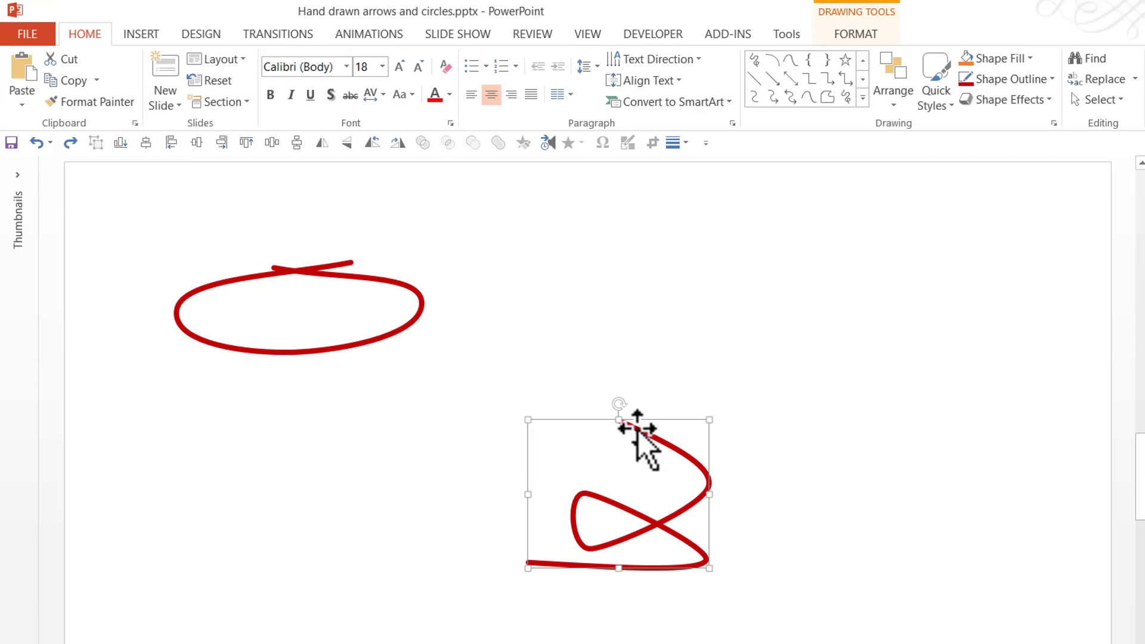
# Enlarge the looping curve by stretching it upward, downward and to the right.
pyautogui.moveTo(618, 419); pyautogui.dragTo(619, 283)
pyautogui.moveTo(619, 568); pyautogui.dragTo(618, 630)
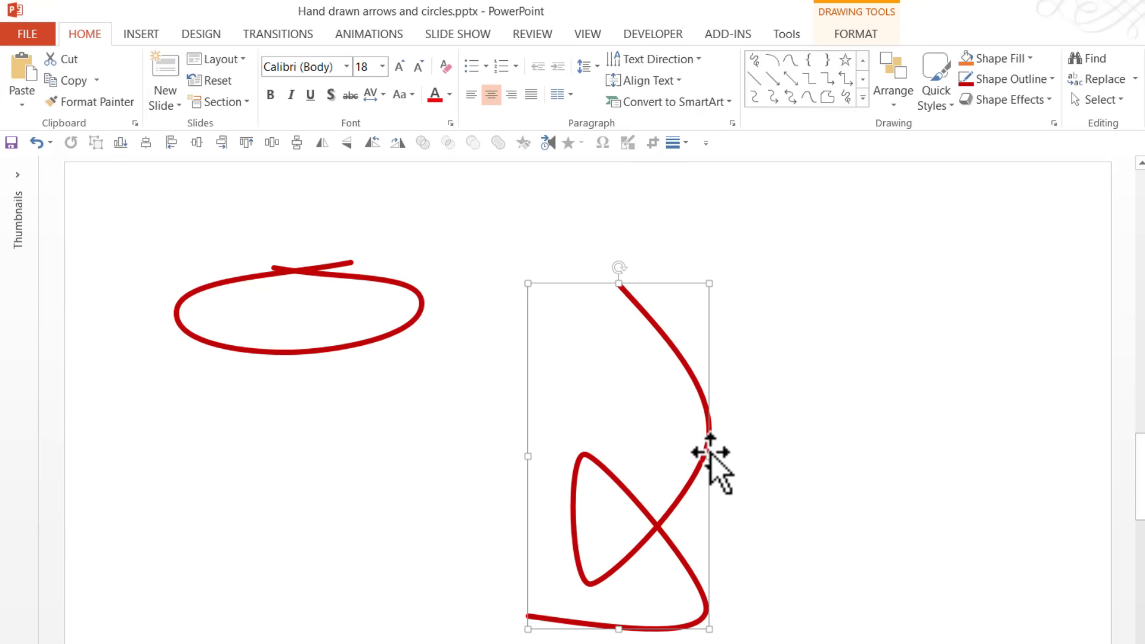
pyautogui.moveTo(709, 456); pyautogui.dragTo(876, 458)
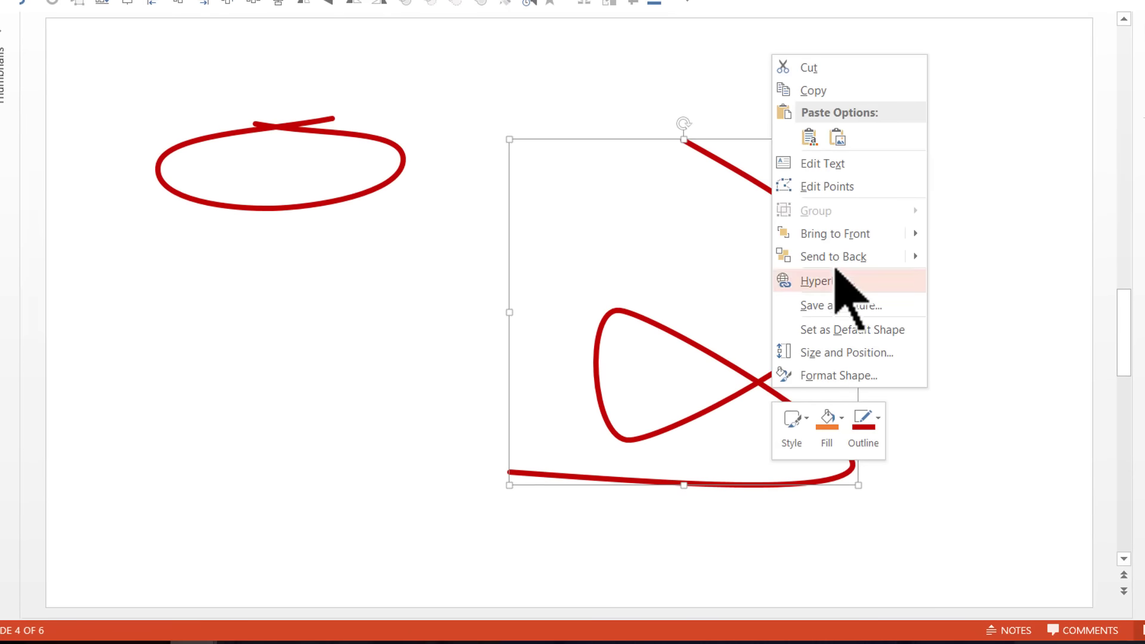
# Edit the looping curve's points, pulling the middle of its bottom tail downward and rounding the lower right bend.
pyautogui.click(829, 192)
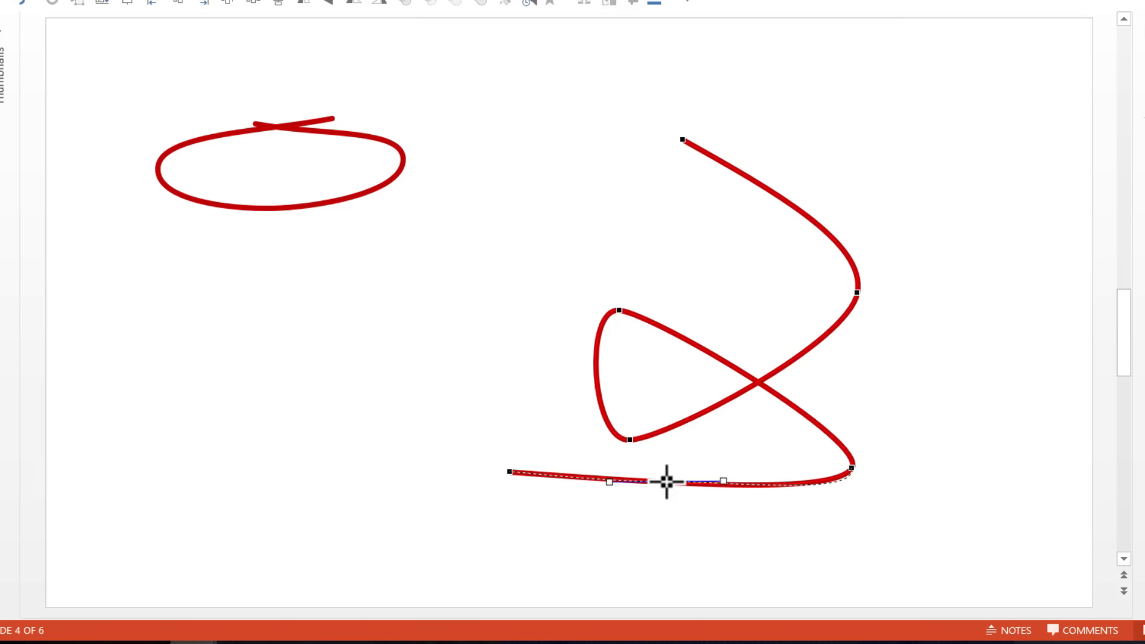
pyautogui.moveTo(666, 482); pyautogui.dragTo(667, 508)
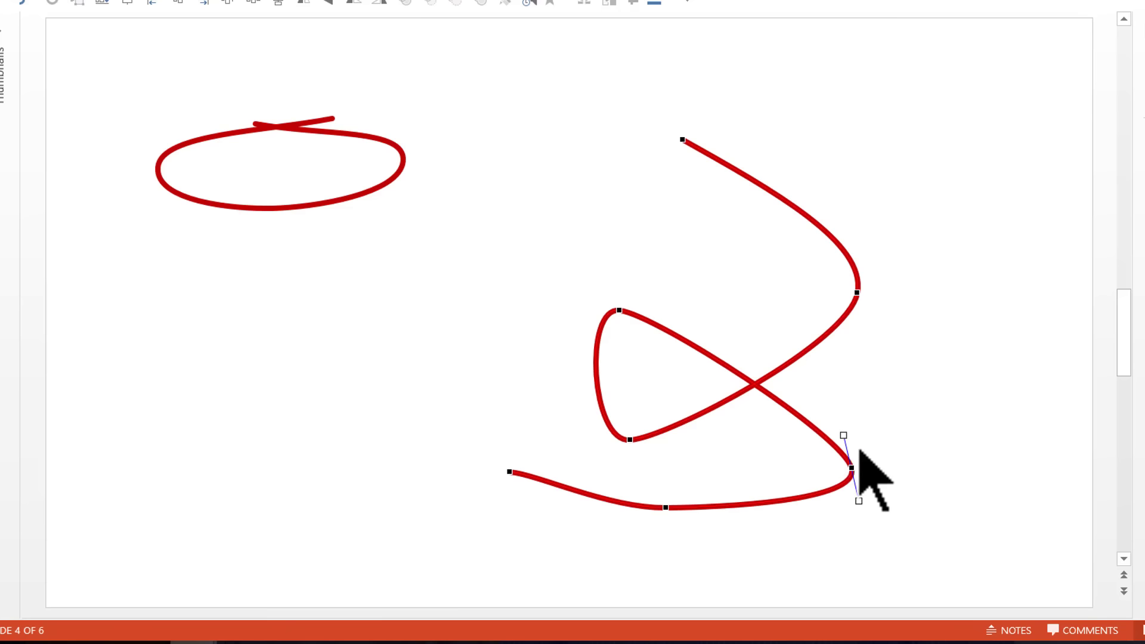
pyautogui.moveTo(844, 435); pyautogui.dragTo(895, 419)
# Round the curve's inner loop by adjusting the direction handles of its lower and upper left points.
pyautogui.click(631, 440)
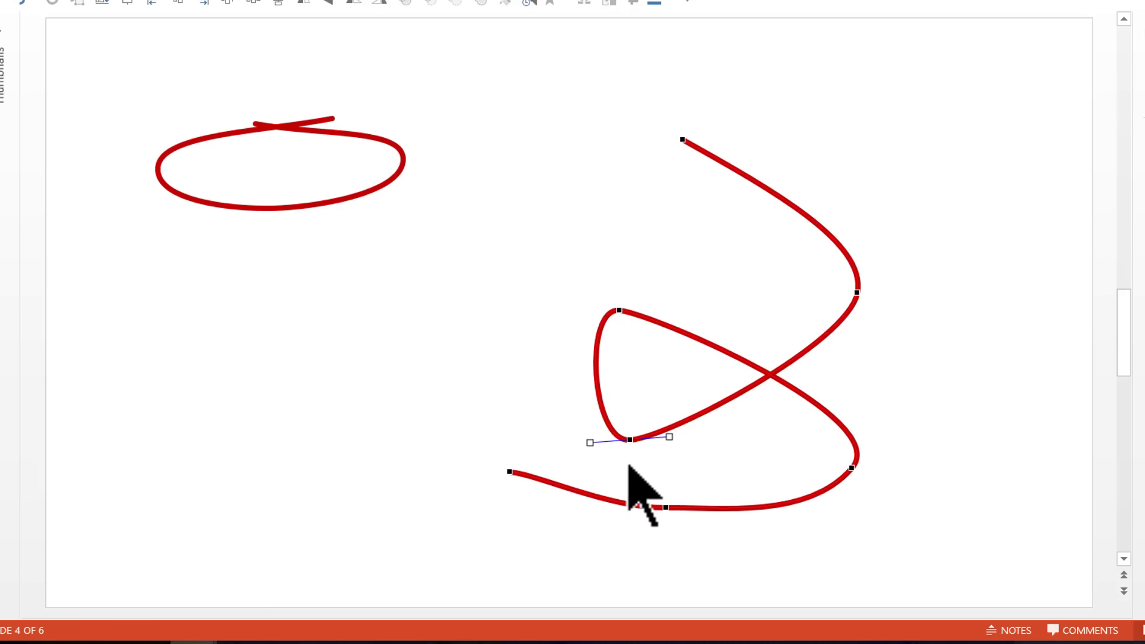
pyautogui.moveTo(670, 435); pyautogui.dragTo(749, 464)
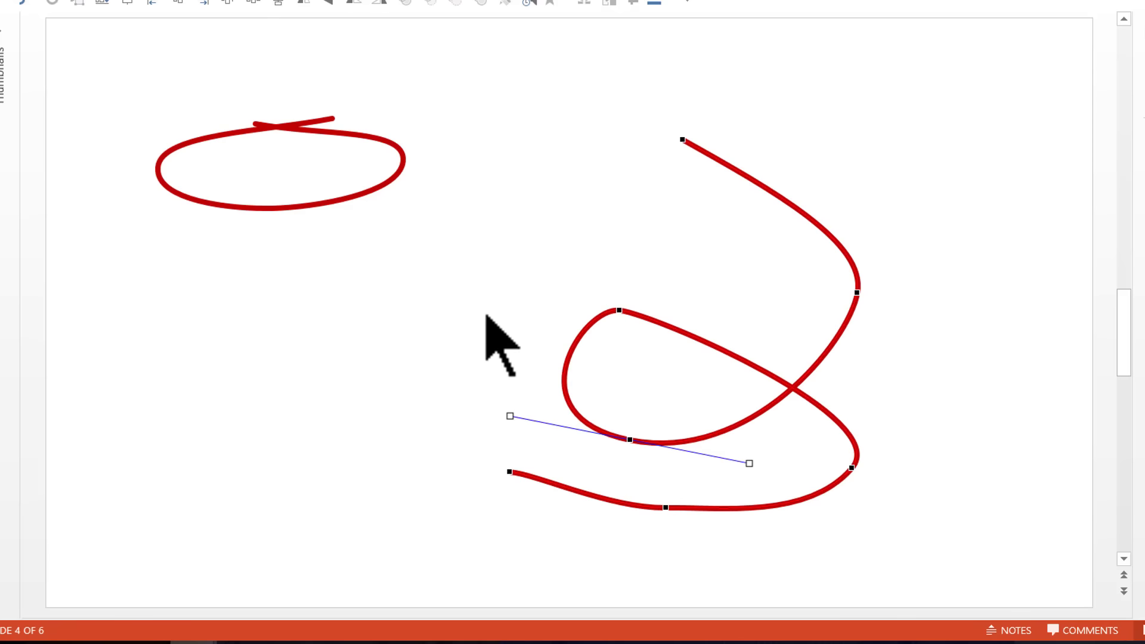
pyautogui.click(618, 311)
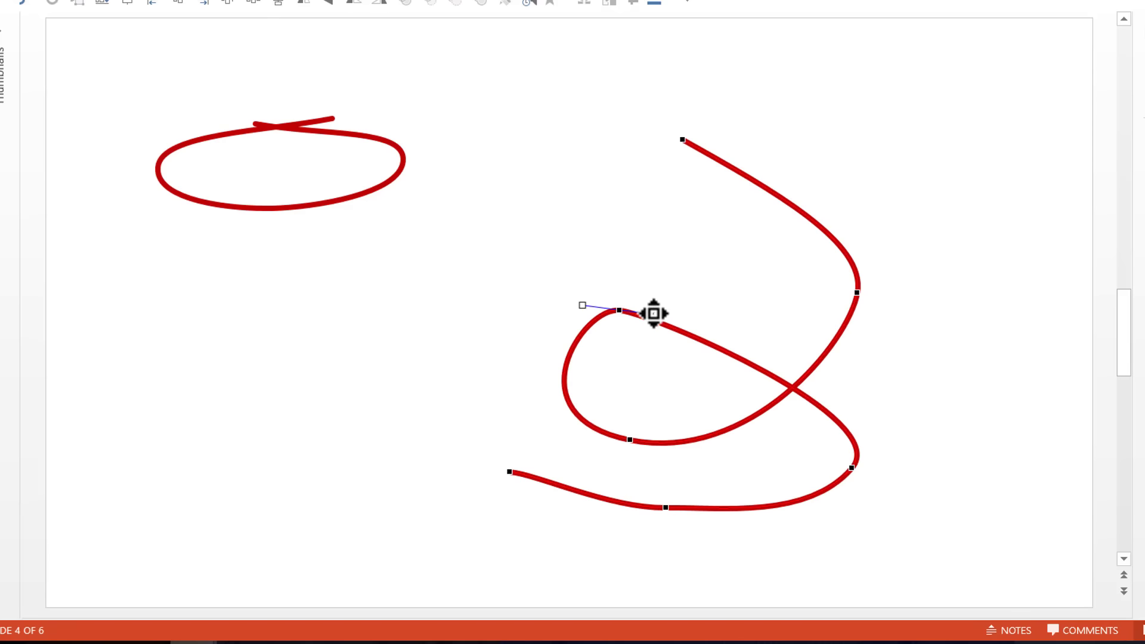
pyautogui.moveTo(656, 315); pyautogui.dragTo(680, 298)
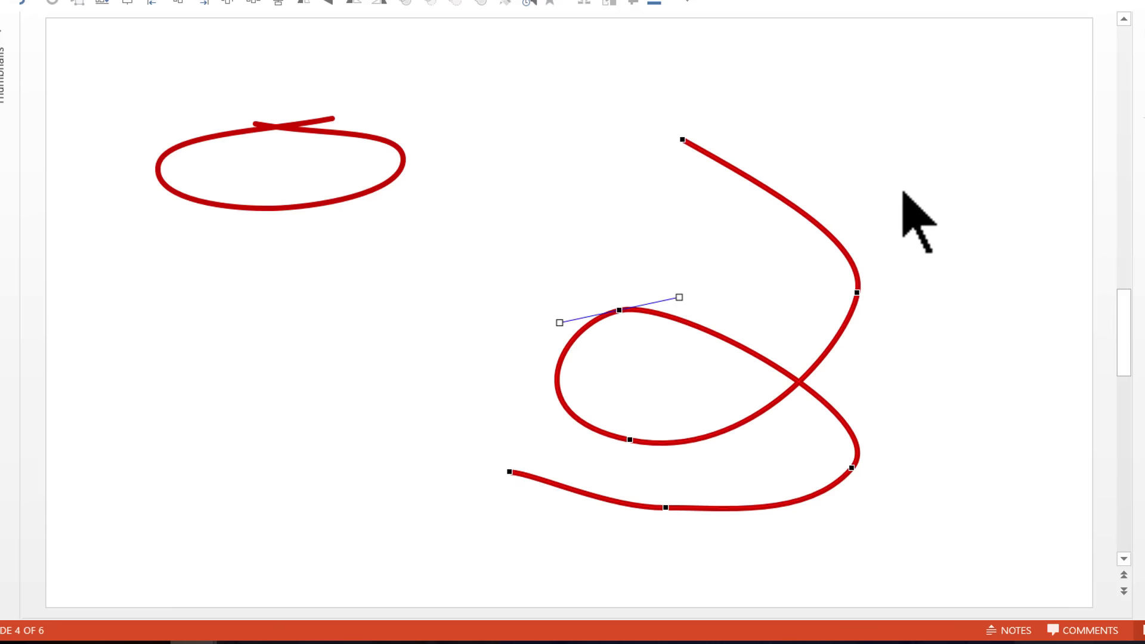
pyautogui.click(739, 126)
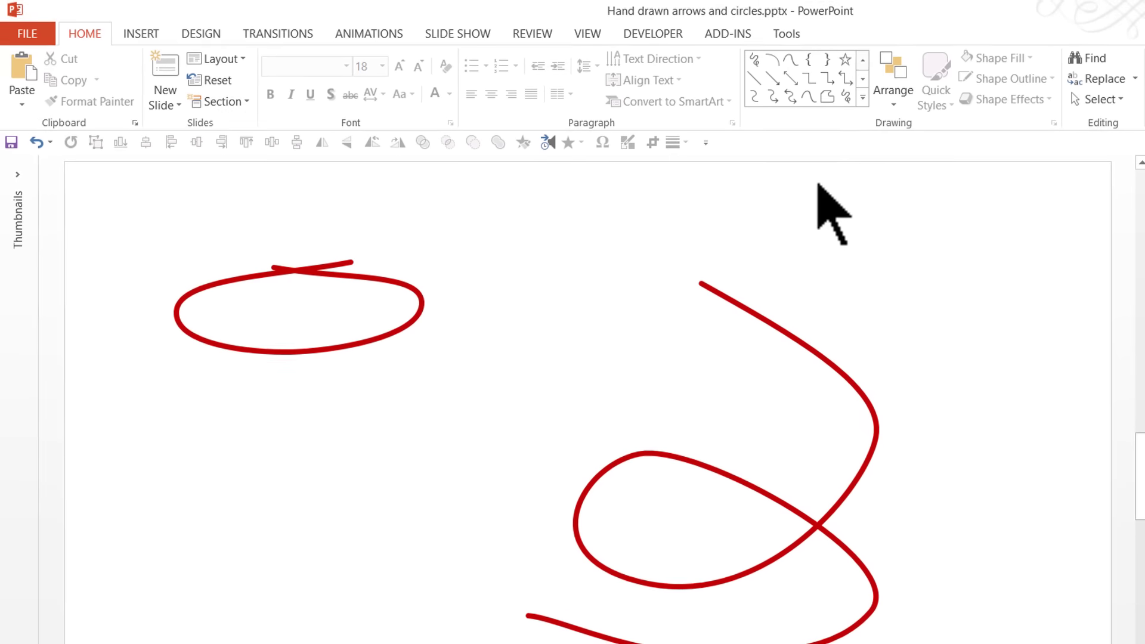
# Draw a small curved arrowhead around the upper end of the looping curve with the Curve tool.
pyautogui.click(863, 98)
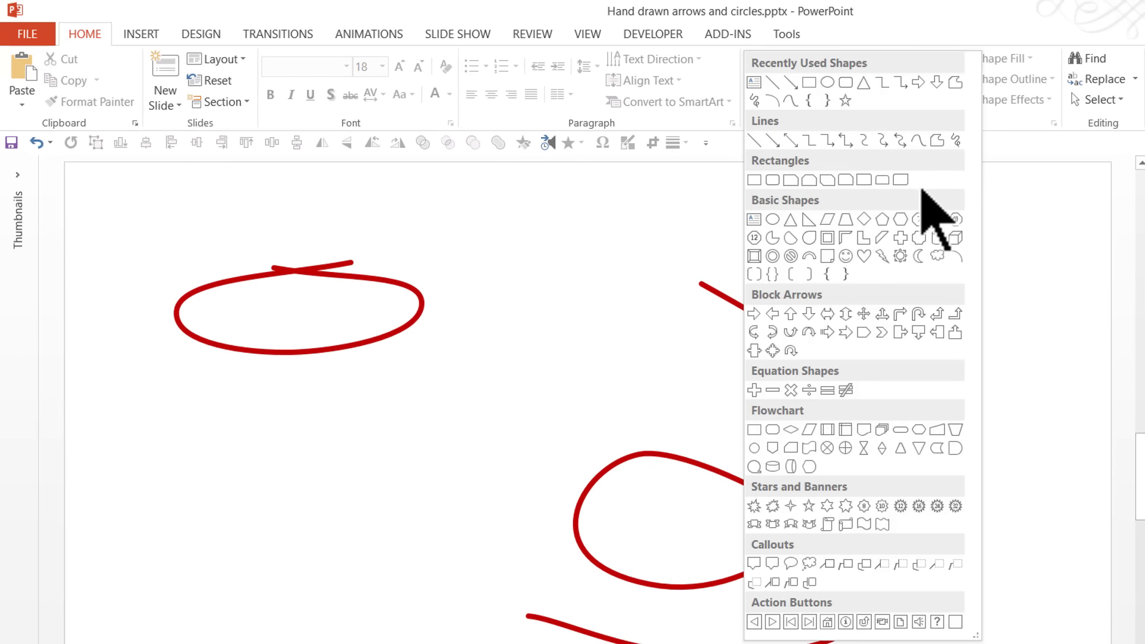
pyautogui.click(919, 141)
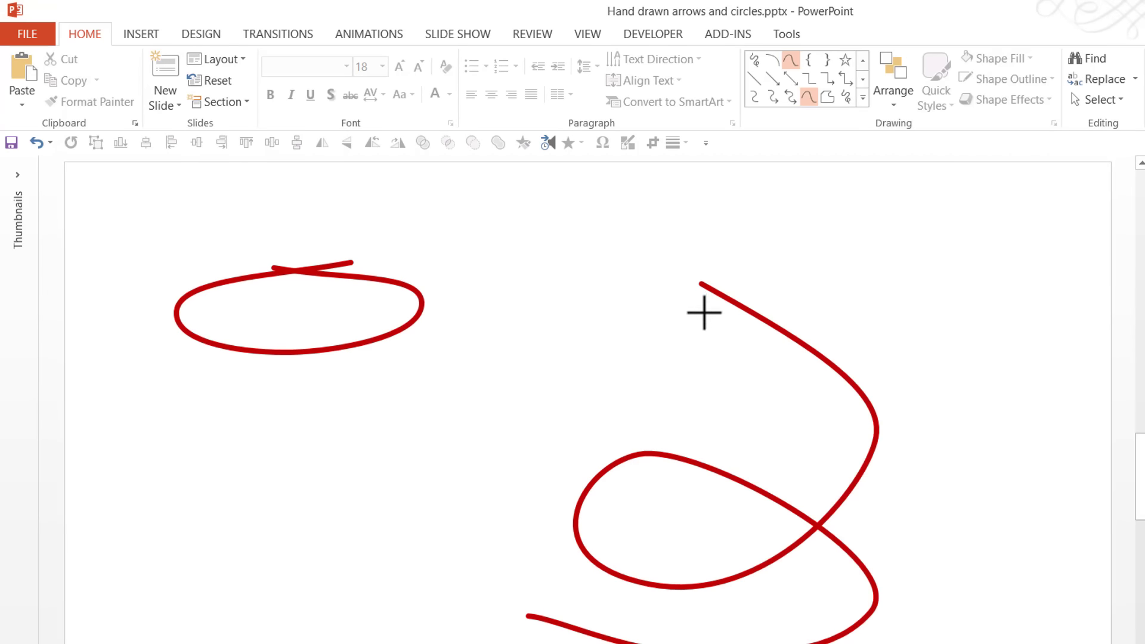
pyautogui.doubleClick(735, 272)
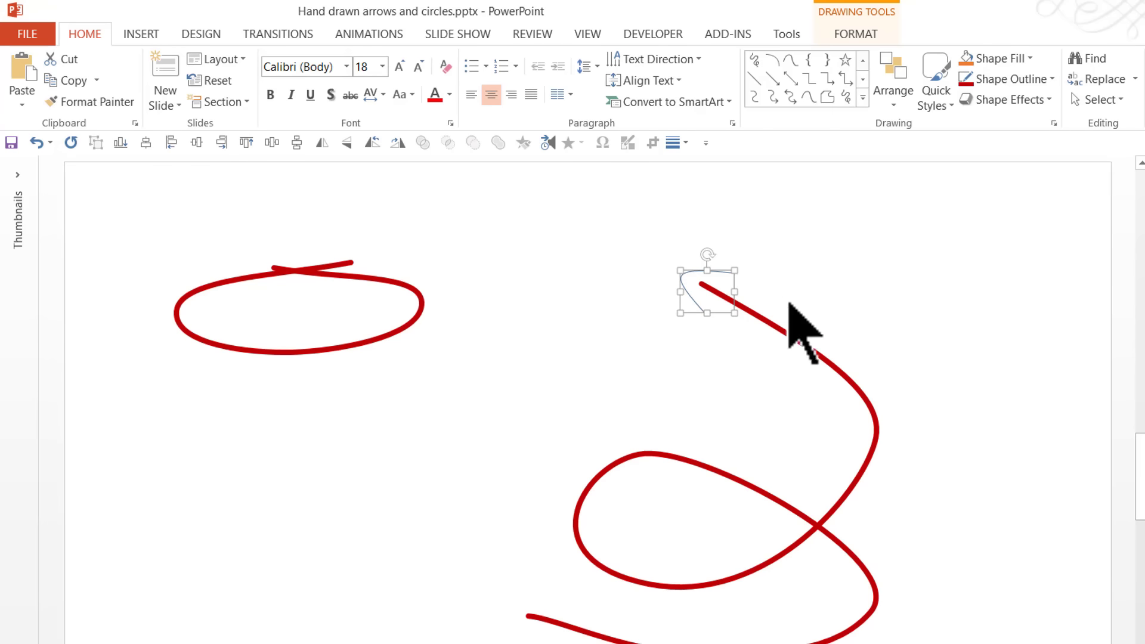
# Copy the red circle's line formatting onto the small arrowhead with Format Painter.
pyautogui.click(346, 268)
pyautogui.click(117, 103)
pyautogui.click(724, 281)
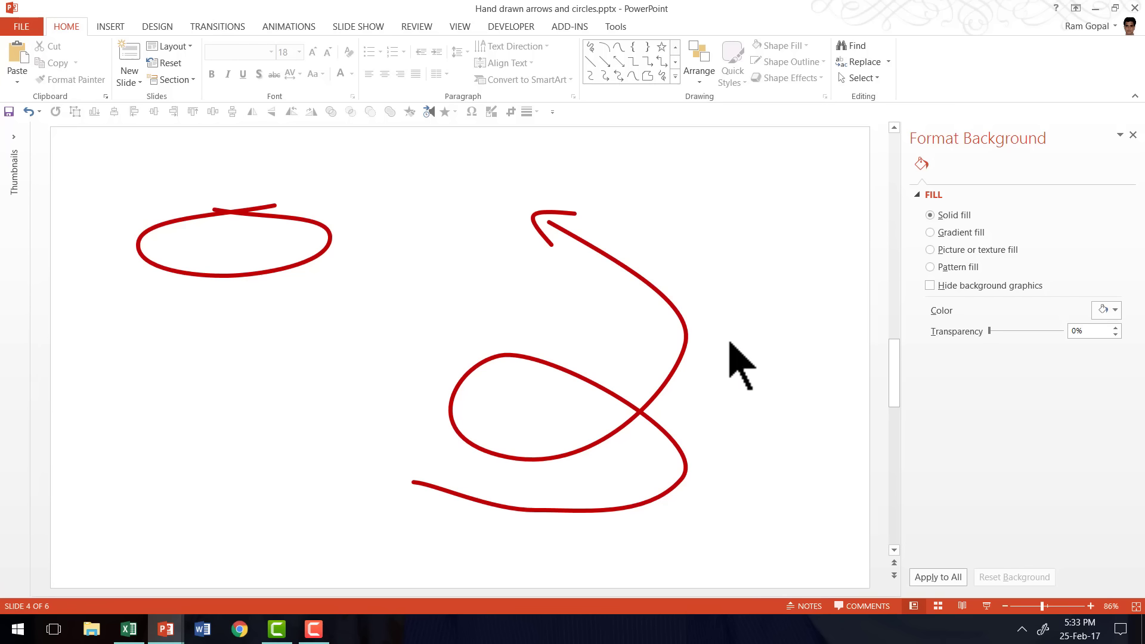
# Start the slide show from the beginning of the presentation.
pyautogui.press('F5')
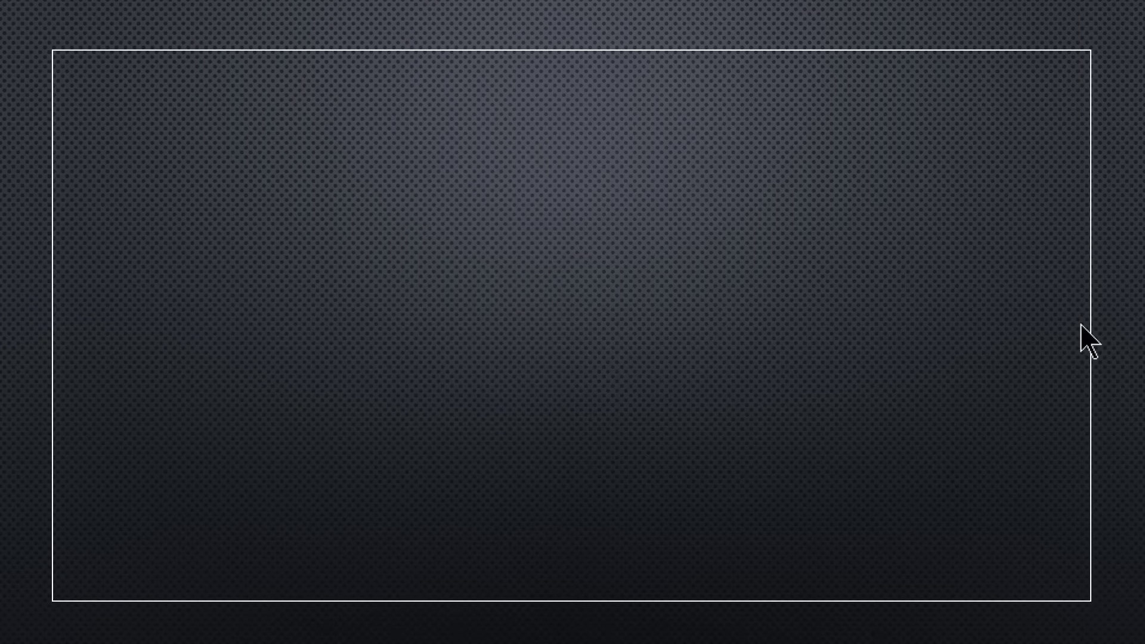